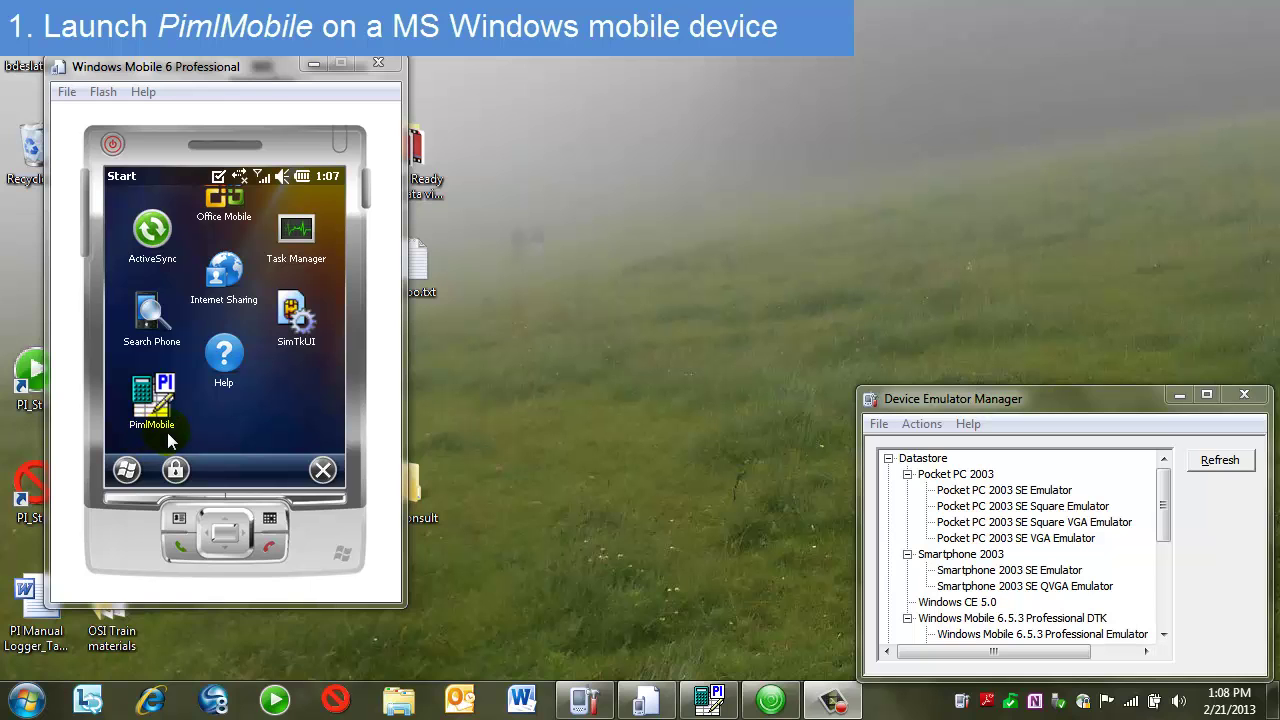
- Launch PI Manual Logger Mobile from the PimlMobile icon on the device's Start screen
click(152, 415)
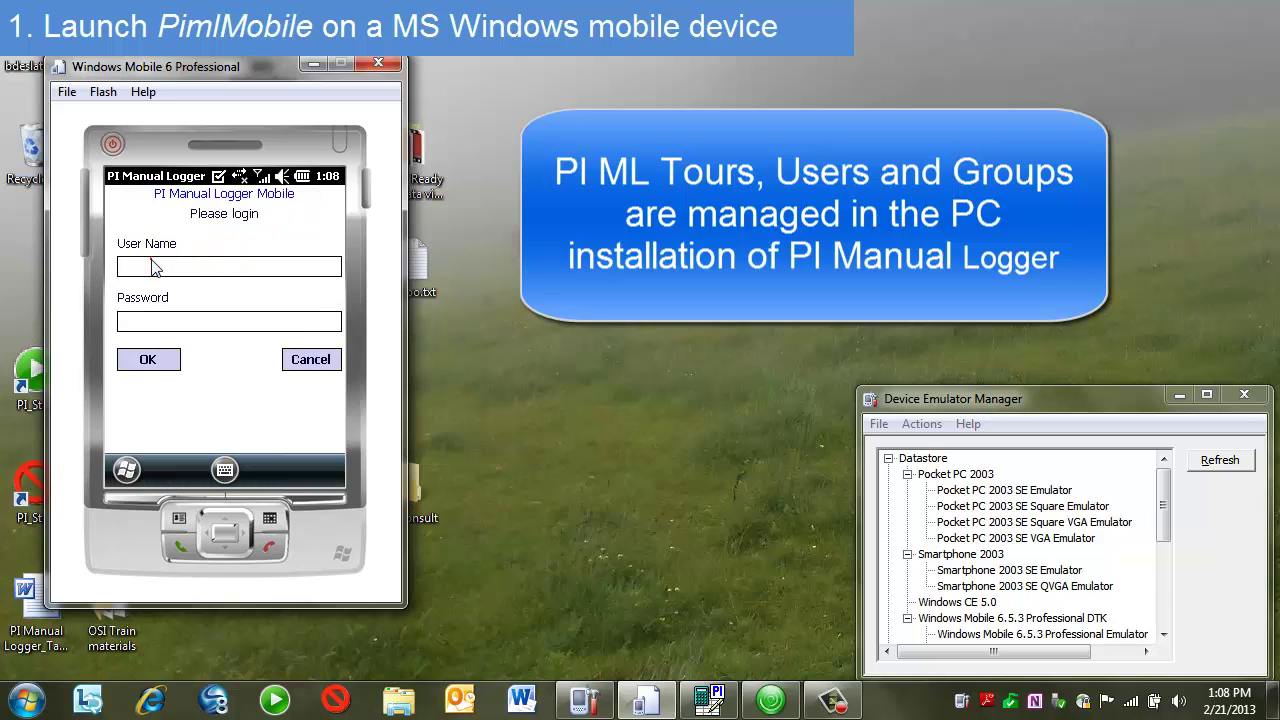
- Log in as the data entry user with the user name and password
click(152, 262)
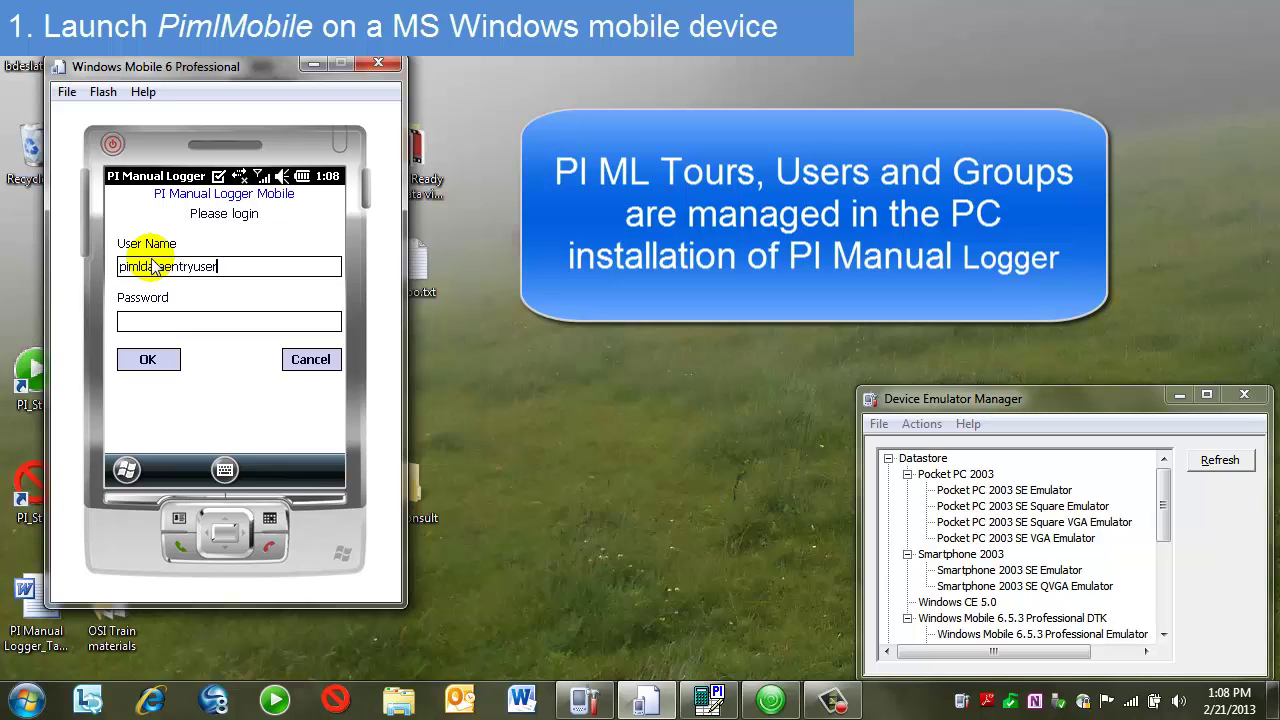
click(130, 323)
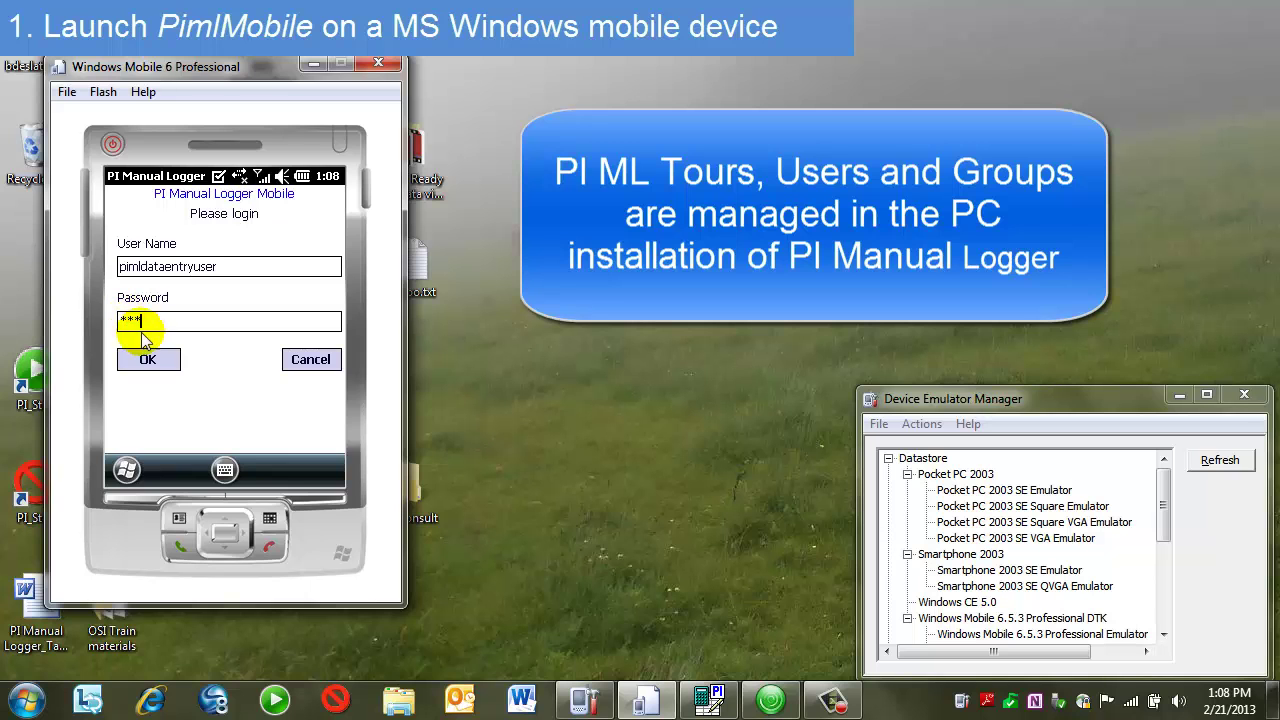
click(147, 360)
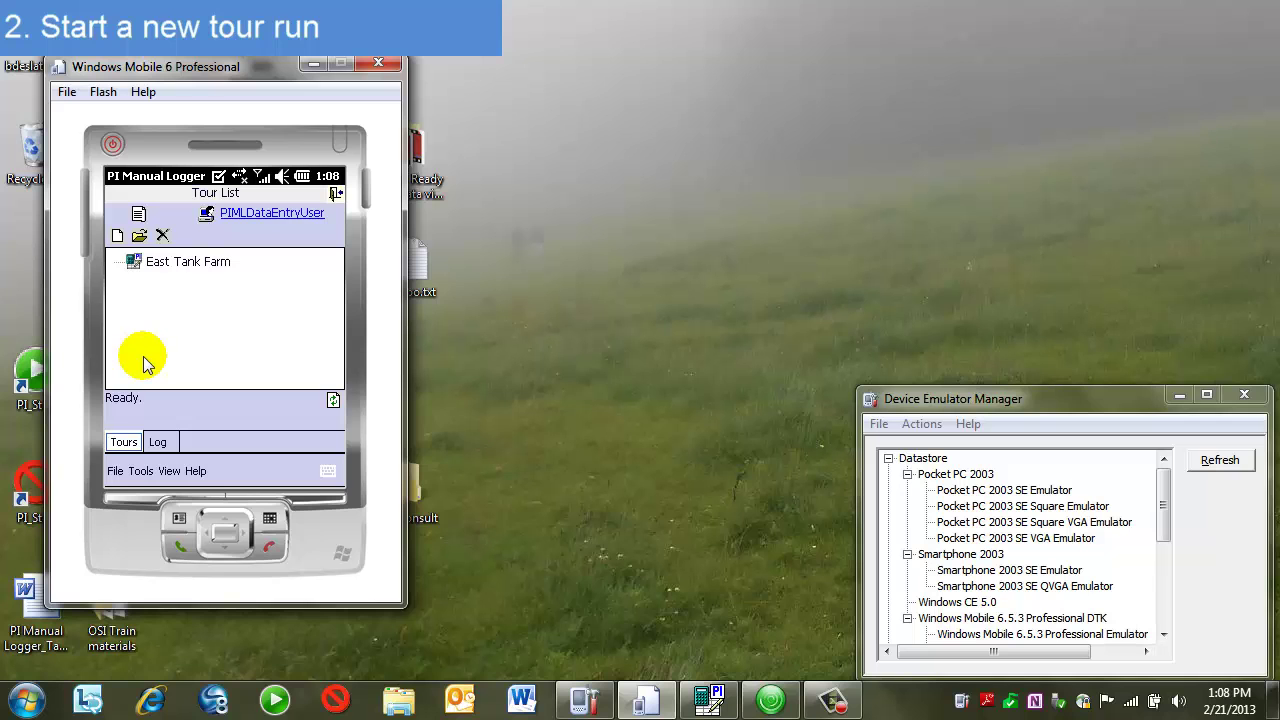
- Start a new East Tank Farm tour run with timestamp 2/21/13 1:00:00 PM
click(169, 268)
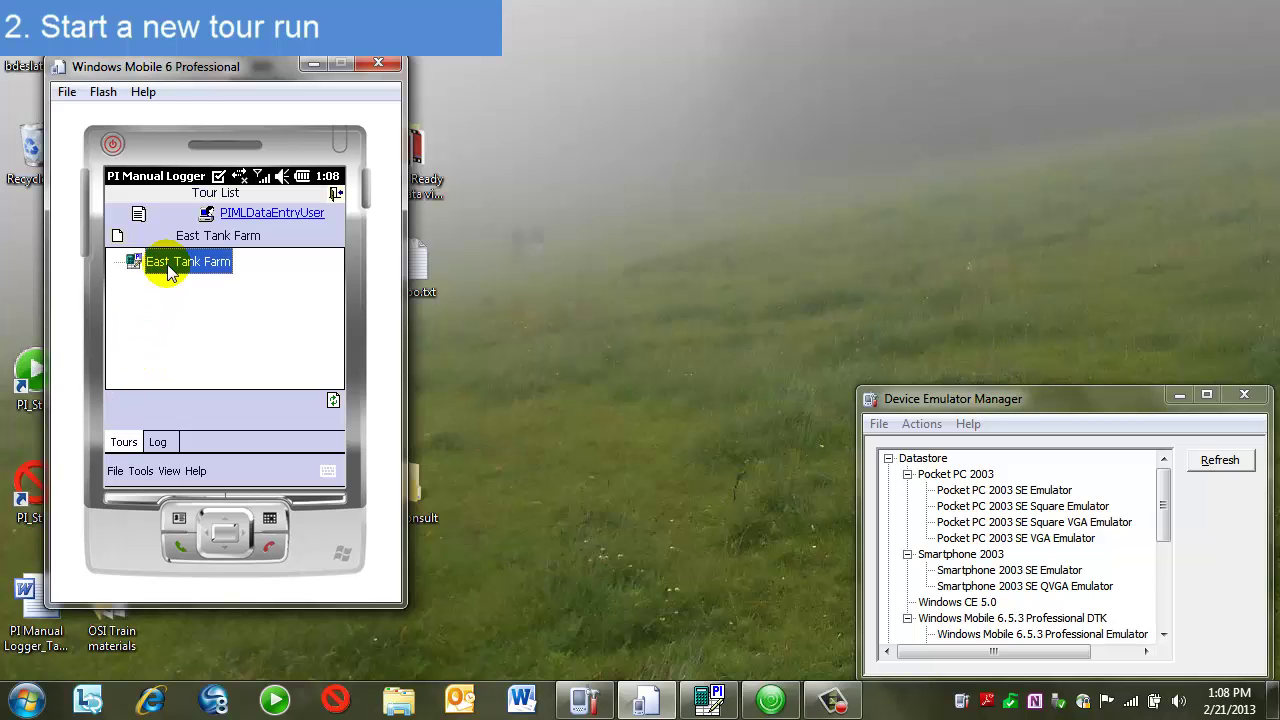
click(116, 237)
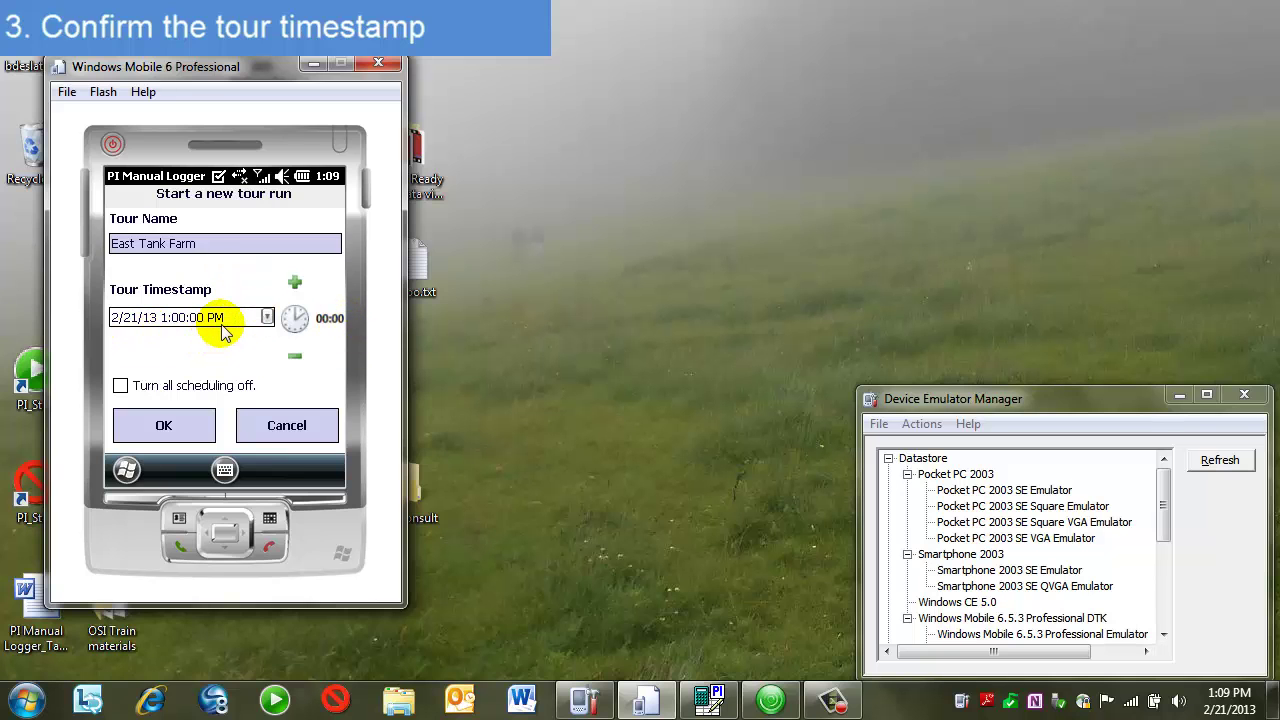
click(164, 425)
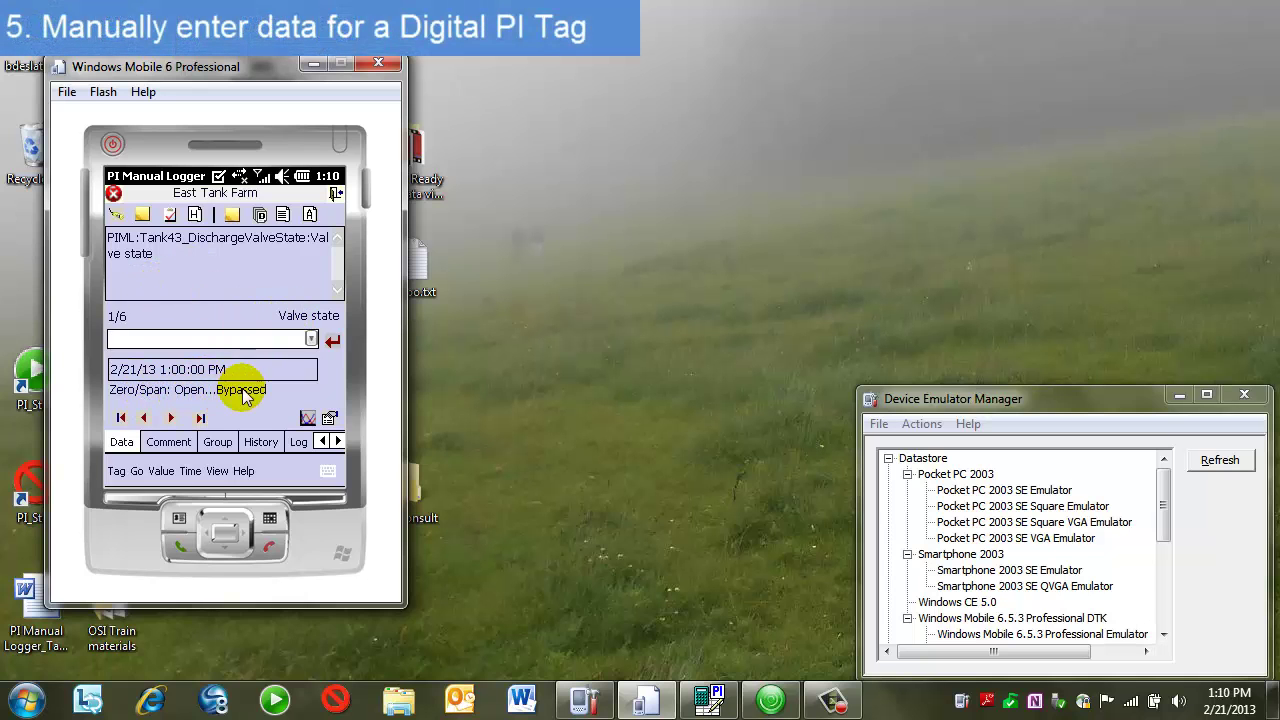
- Record Tank43_DischargeValveState as Open and advance to the Tank43_Level reading
click(311, 340)
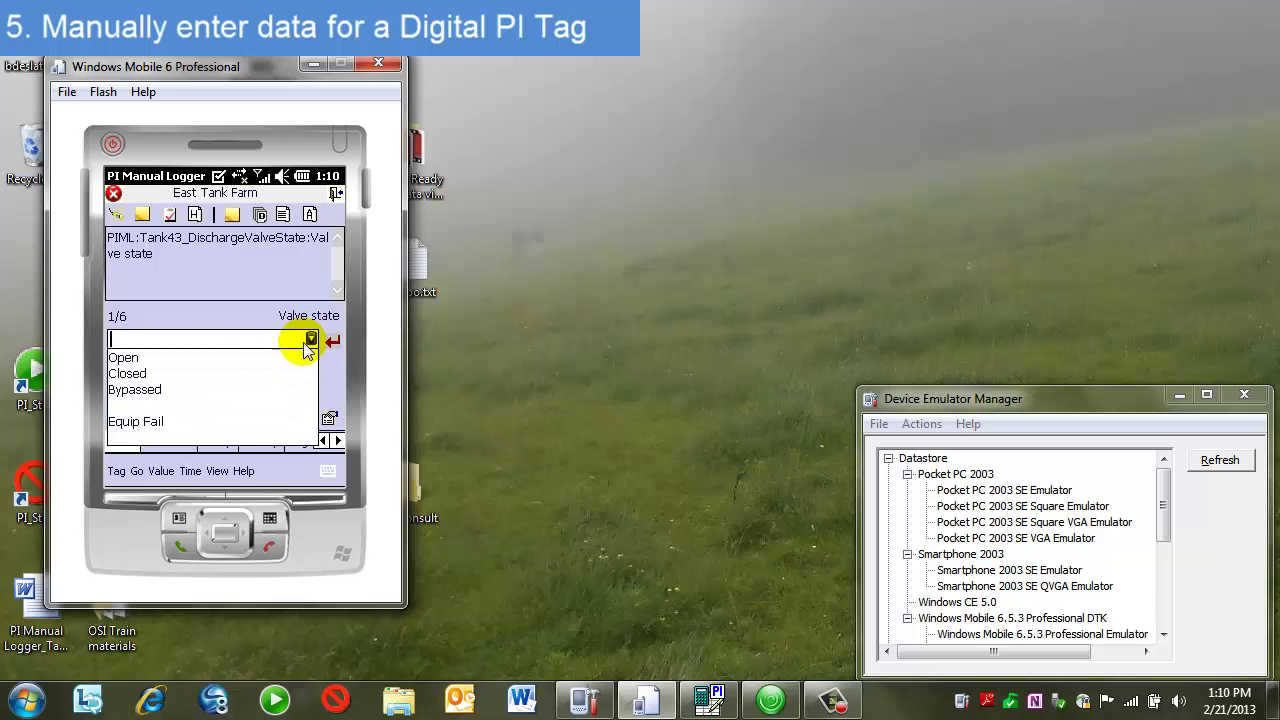
click(124, 359)
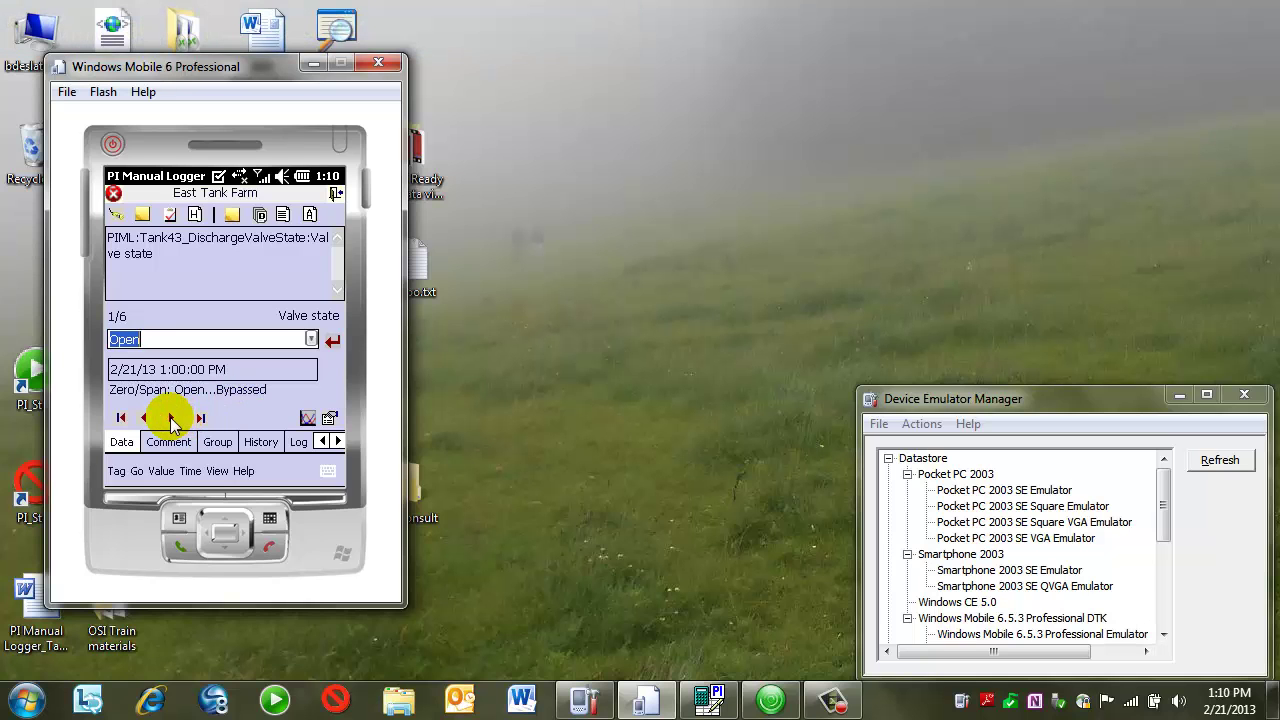
click(170, 417)
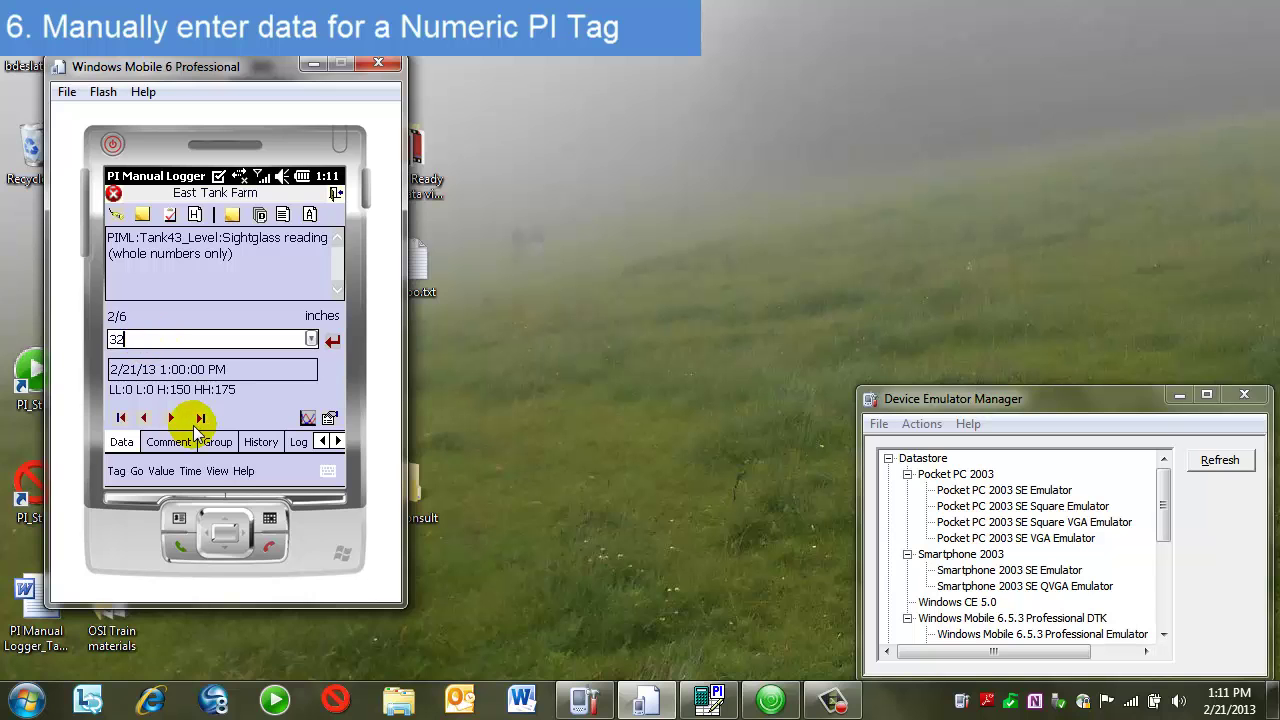
- Save the 32-inch Tank43 level and move on to Tank43_Temperature
click(170, 418)
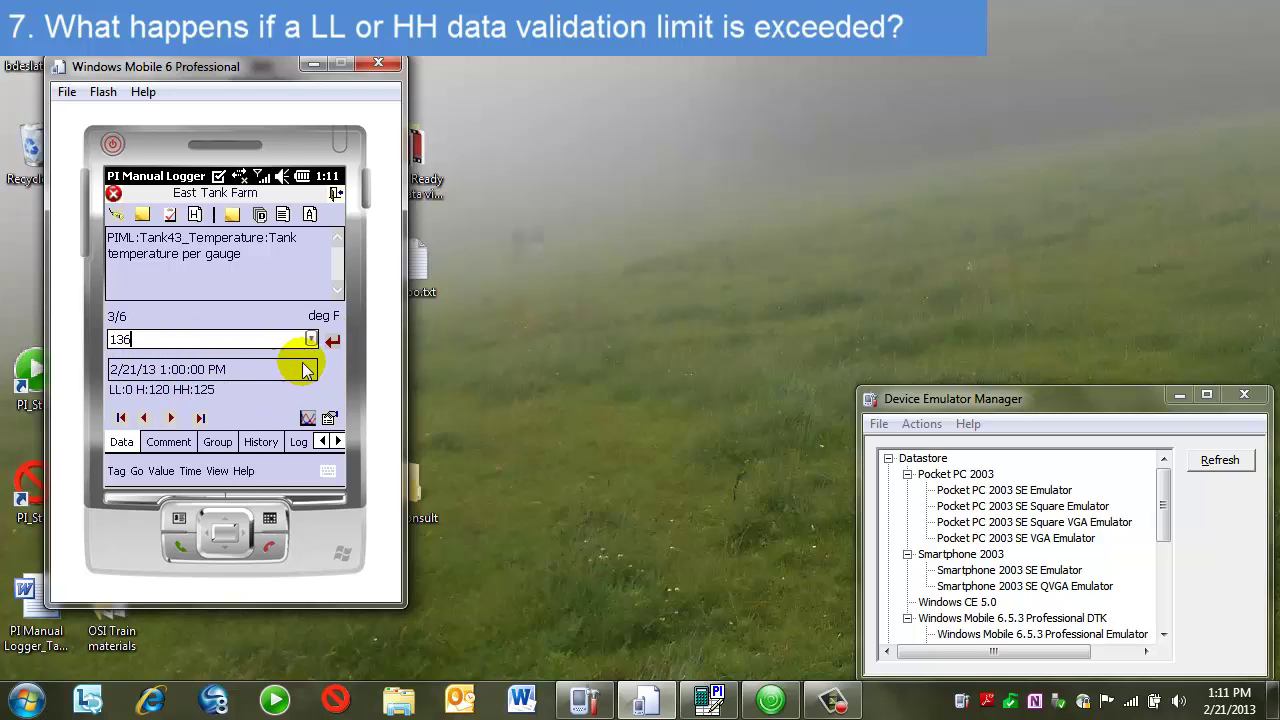
- Submit 136 for Tank43_Temperature, dismiss the HiHi warning, and correct the reading to 110
click(333, 342)
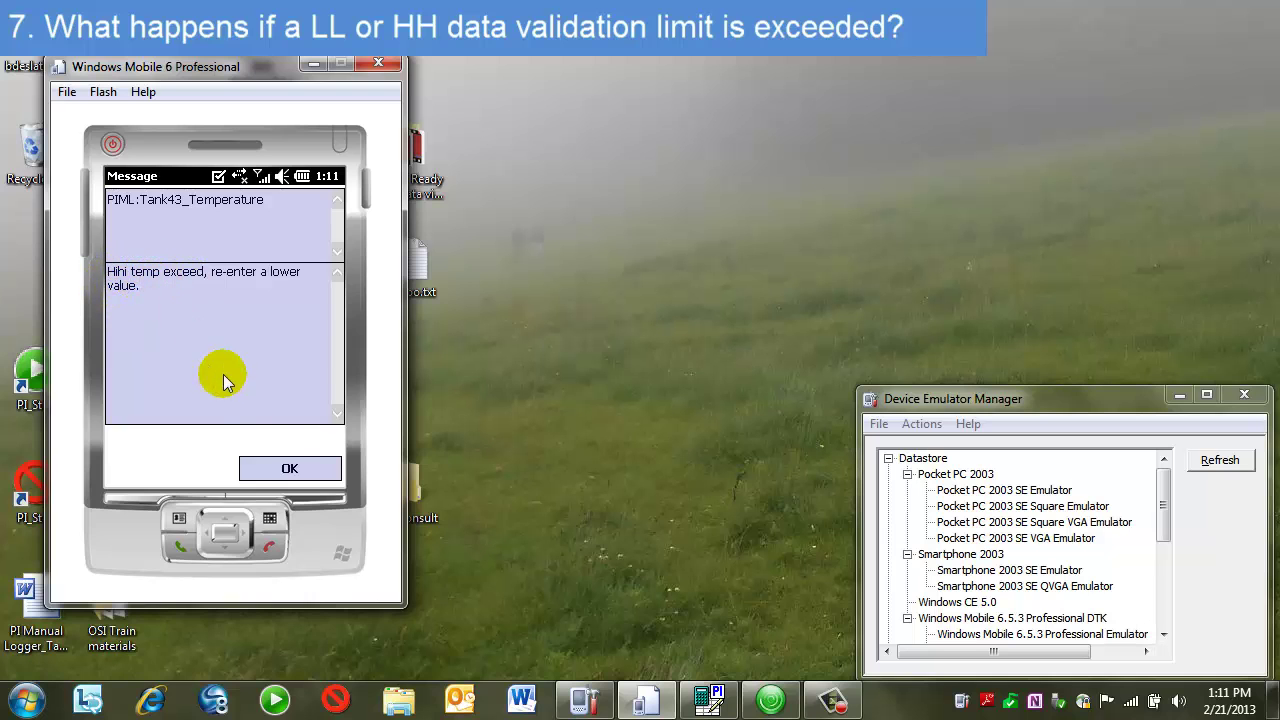
click(289, 470)
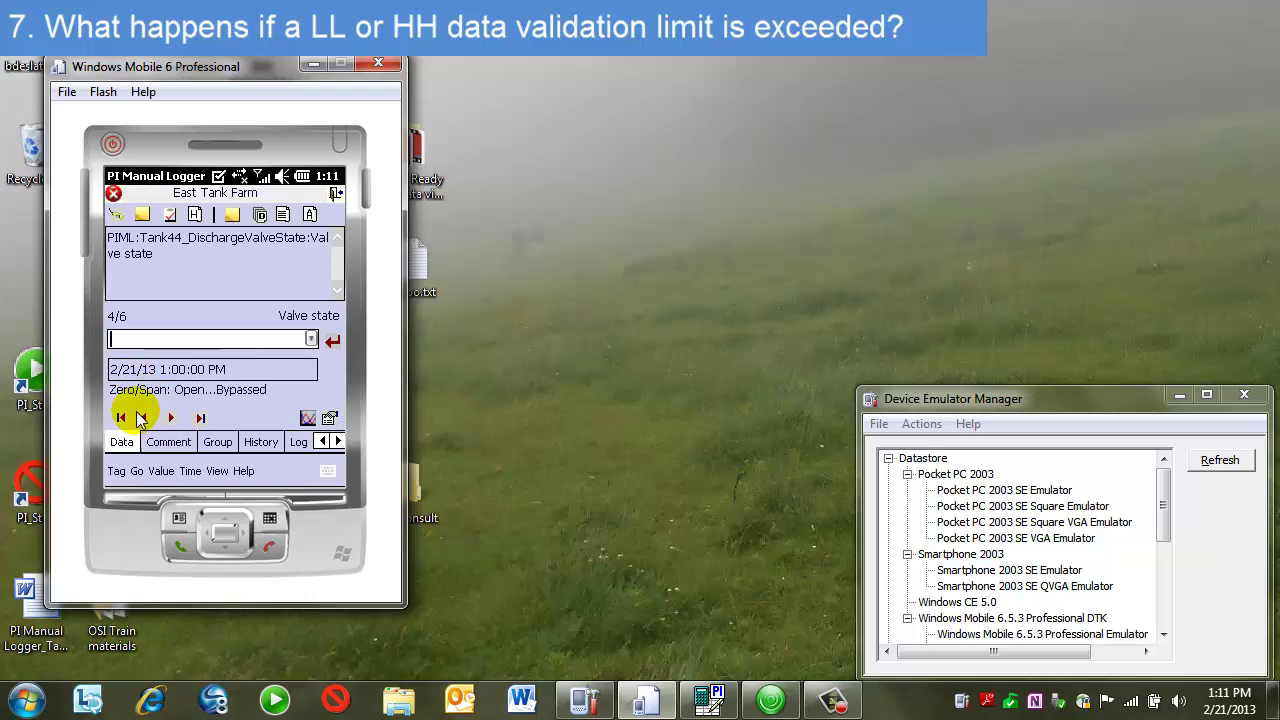
click(144, 418)
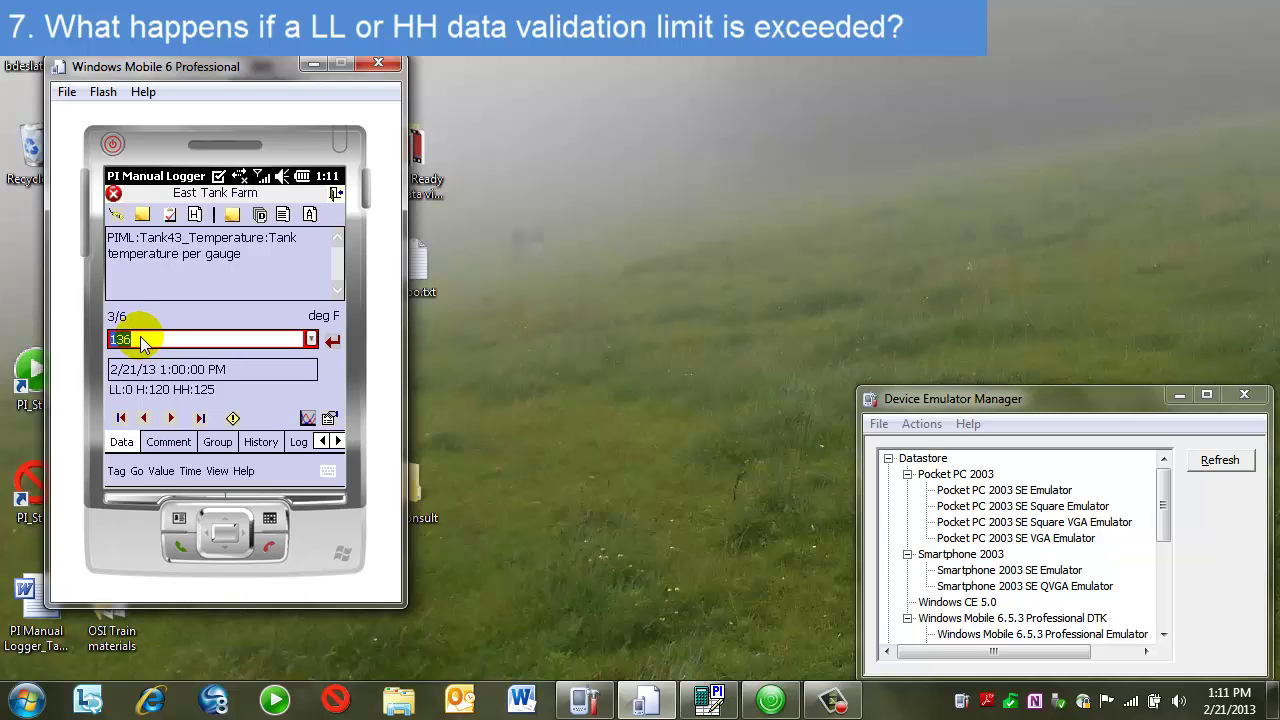
drag(130, 339, 93, 340)
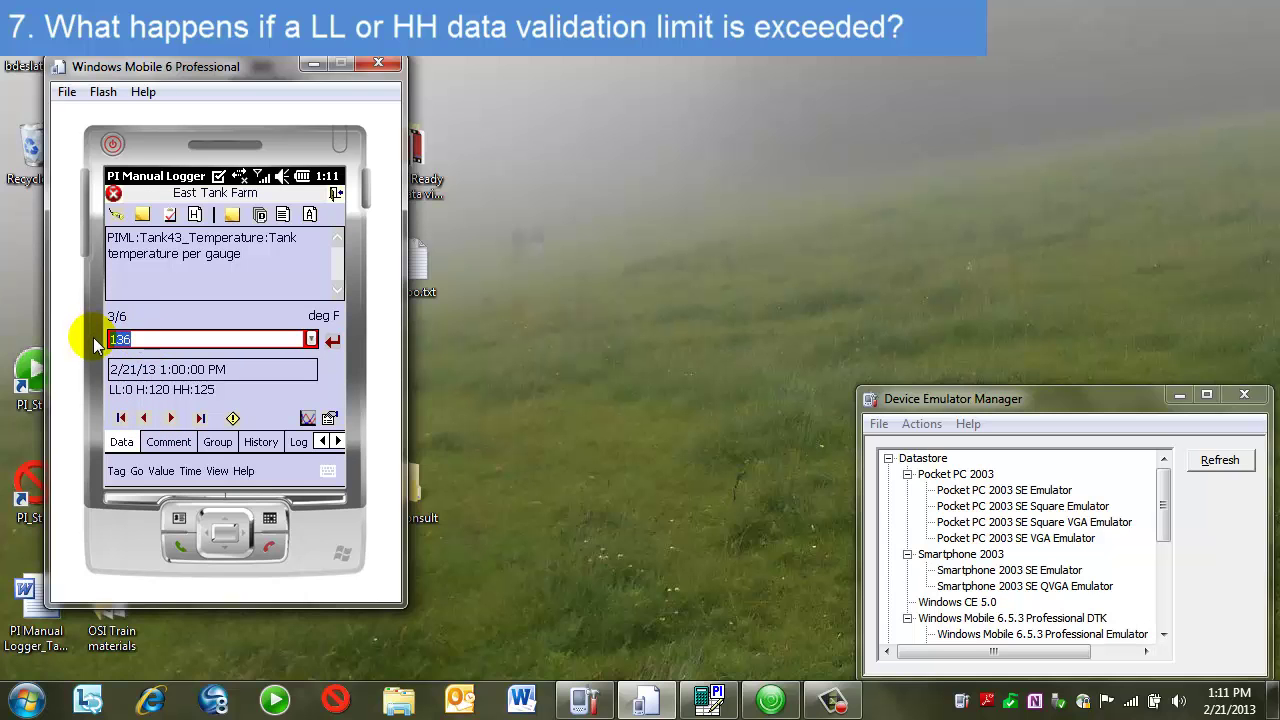
text(110)
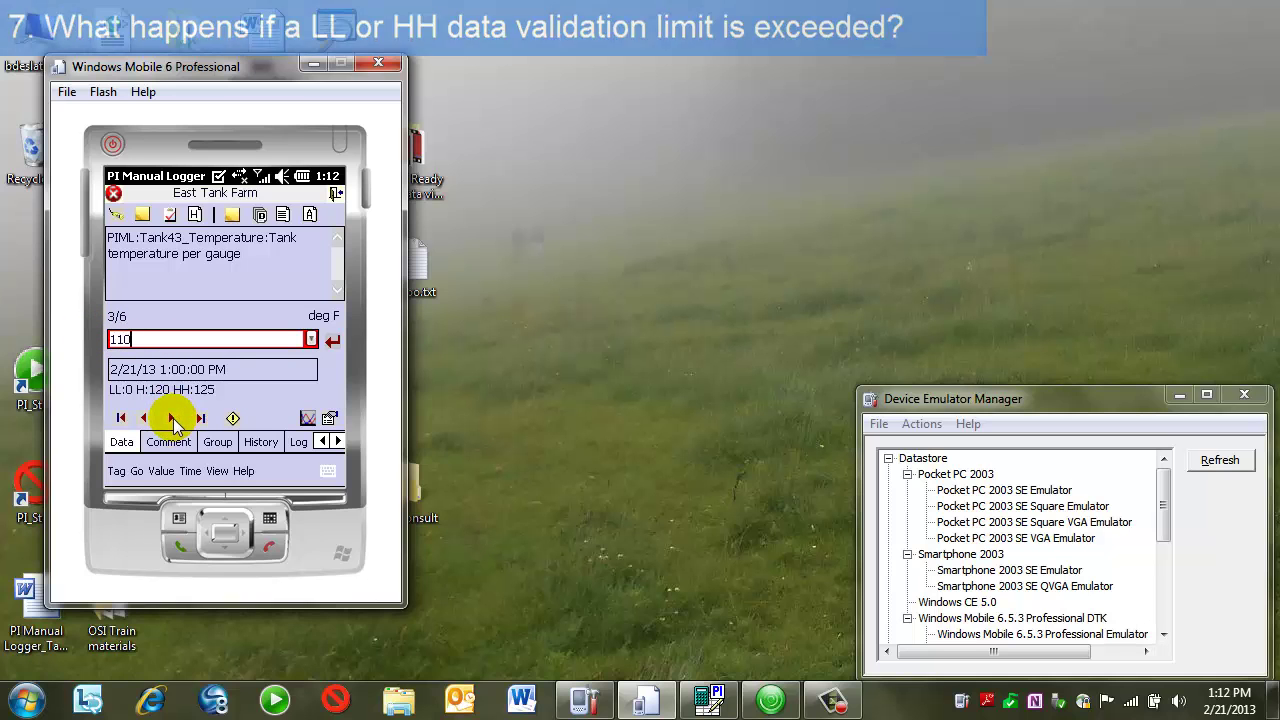
click(173, 418)
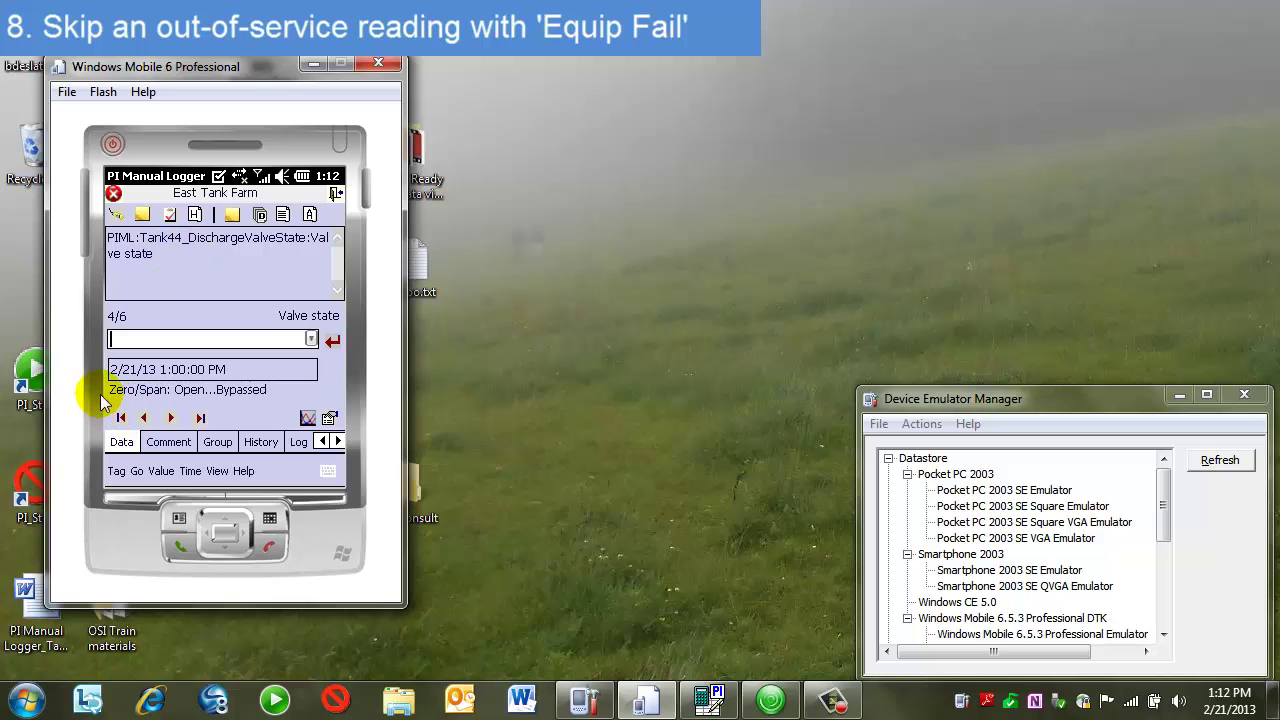
- Record Equip Fail for Tank44 valve state, level and temperature
click(311, 340)
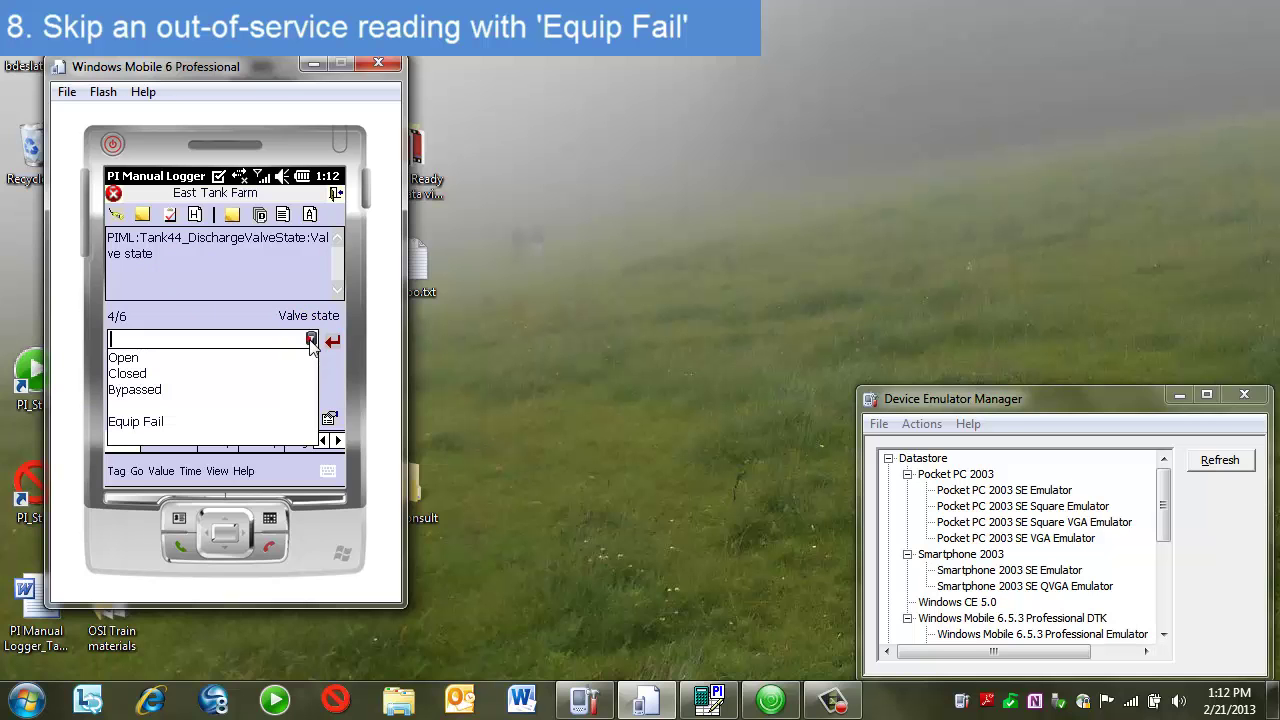
click(127, 424)
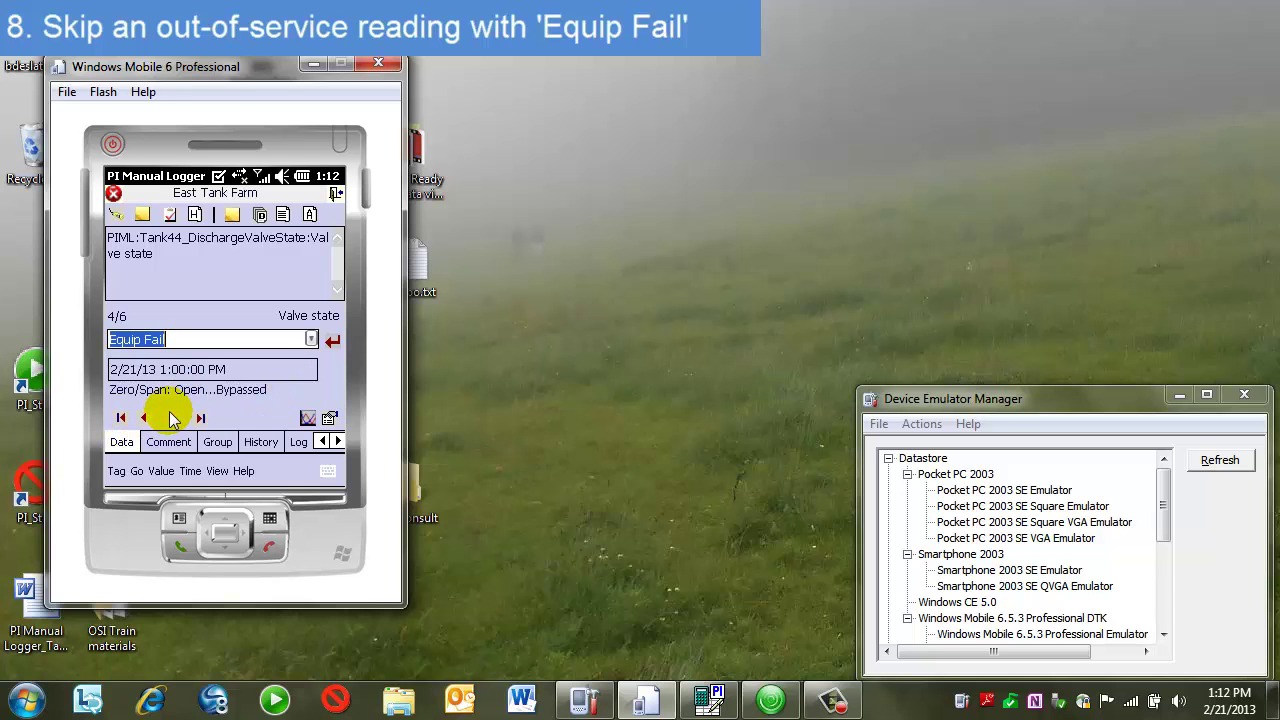
click(172, 418)
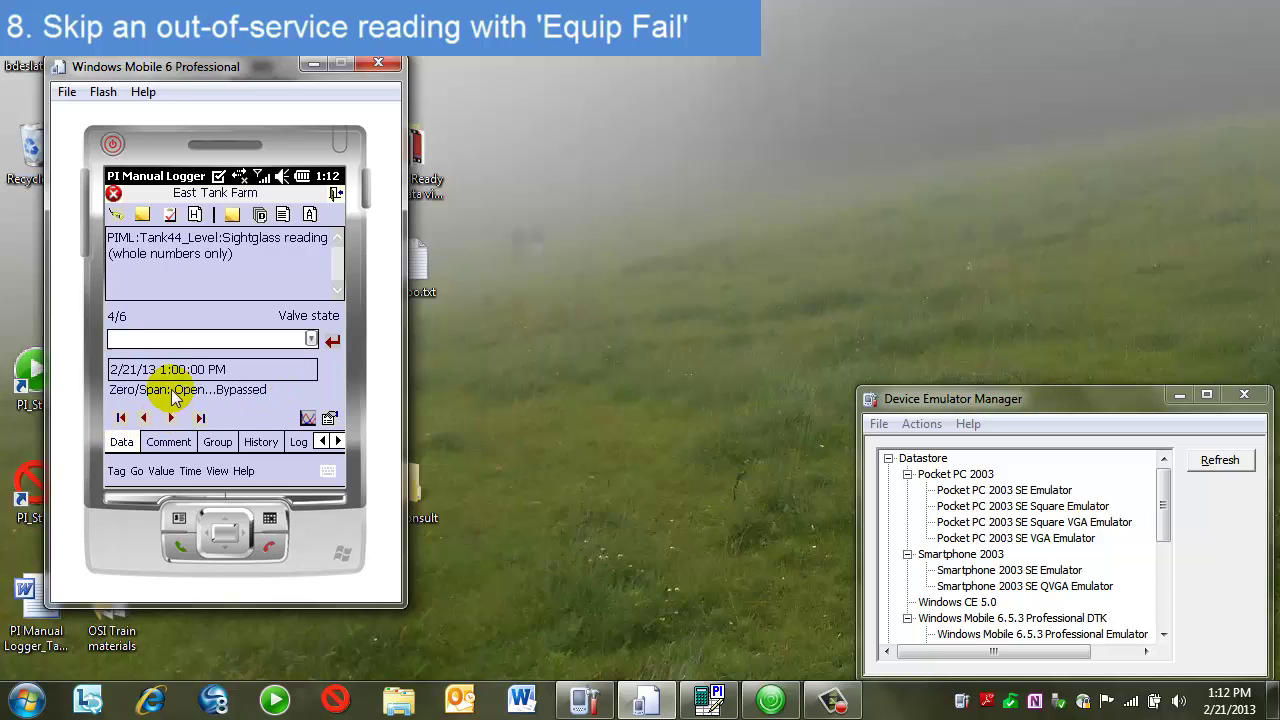
click(312, 341)
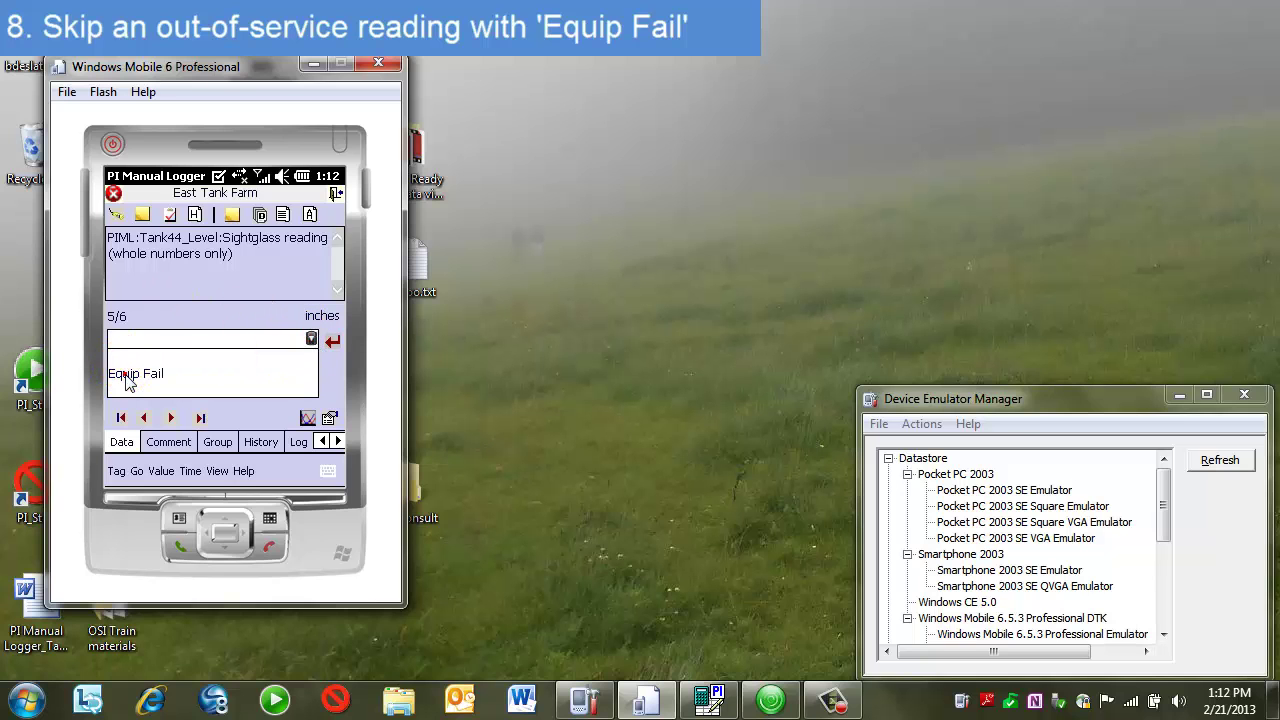
click(126, 375)
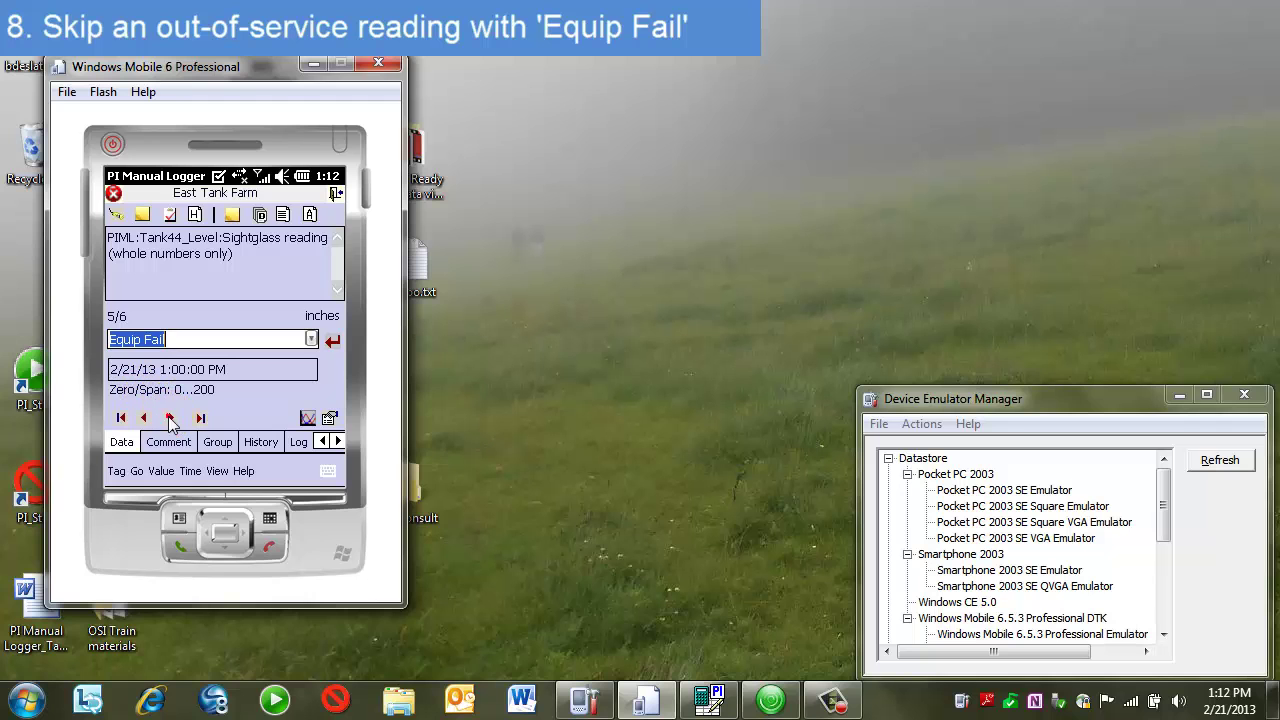
click(170, 418)
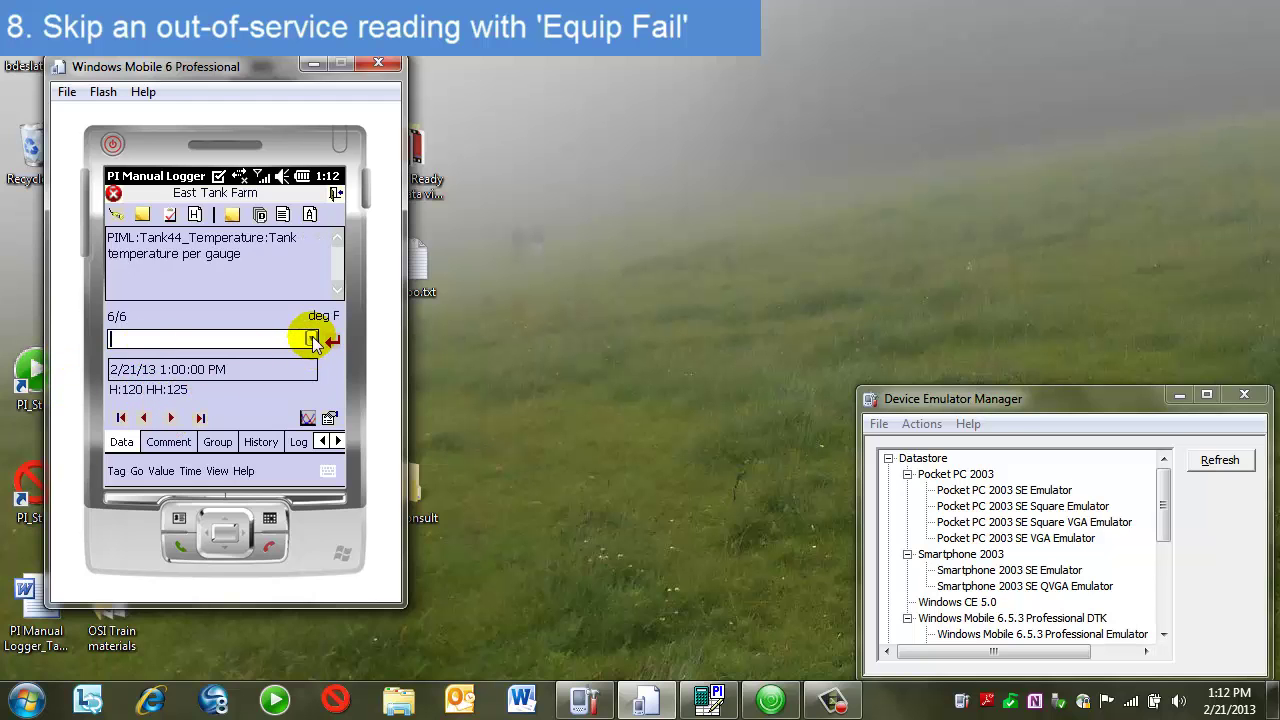
click(312, 341)
click(137, 371)
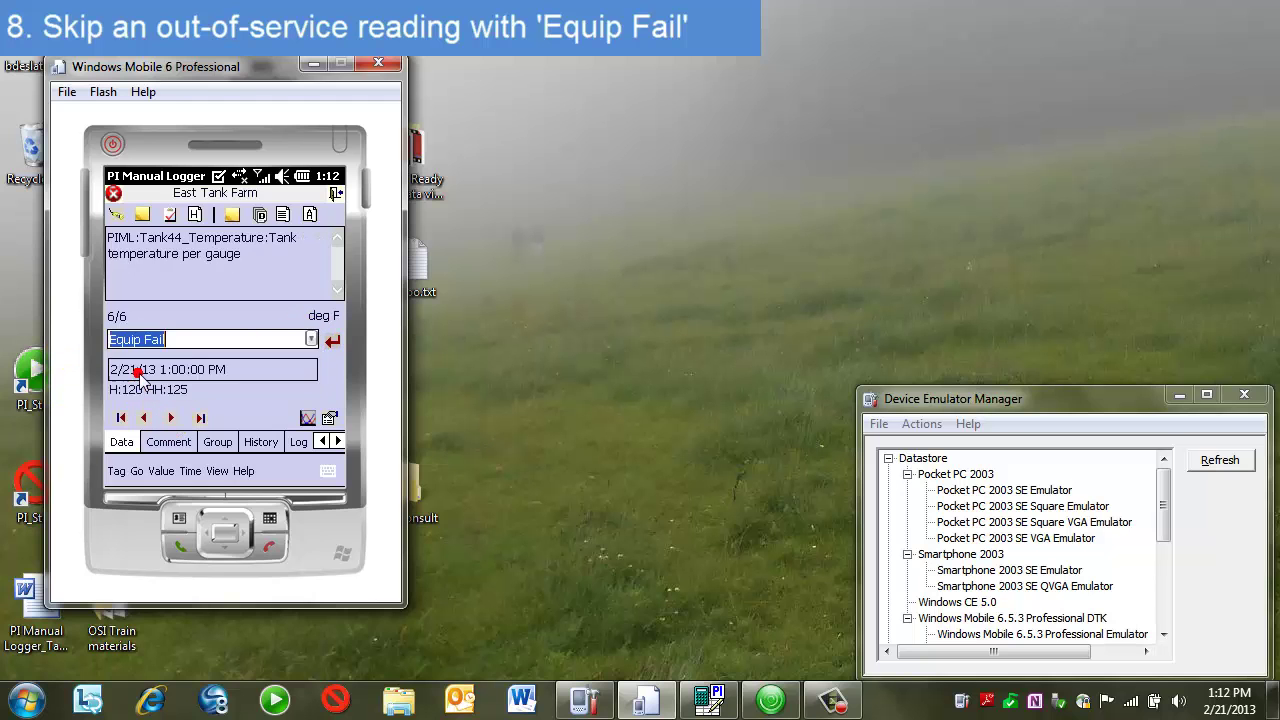
- Save and close the tour run, then check the completed 2/21/13 1:00 PM East Tank Farm run
click(170, 419)
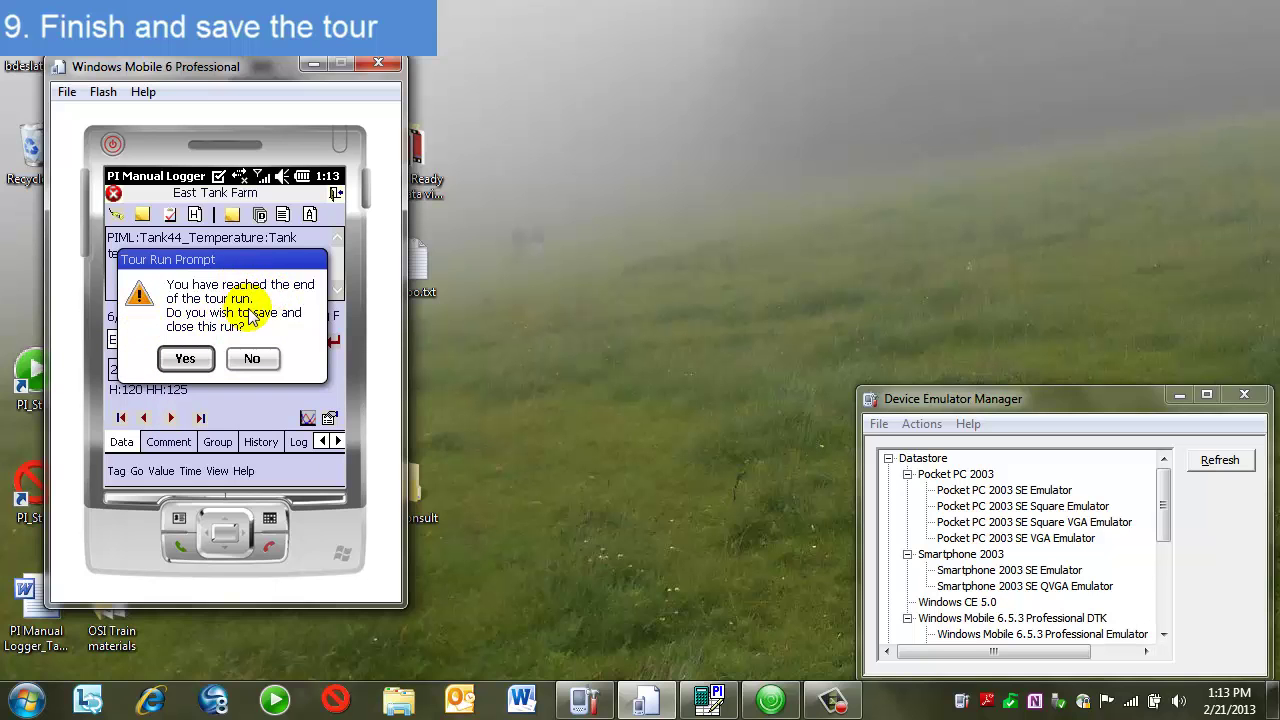
click(183, 362)
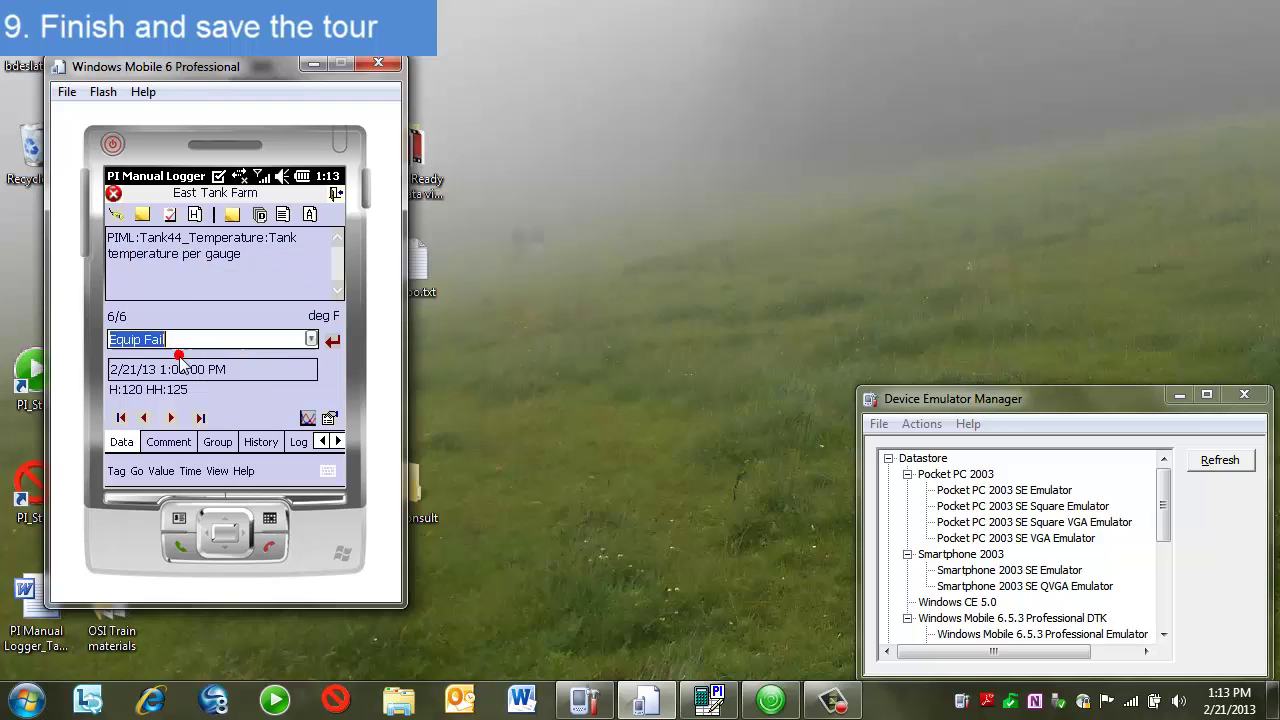
click(192, 344)
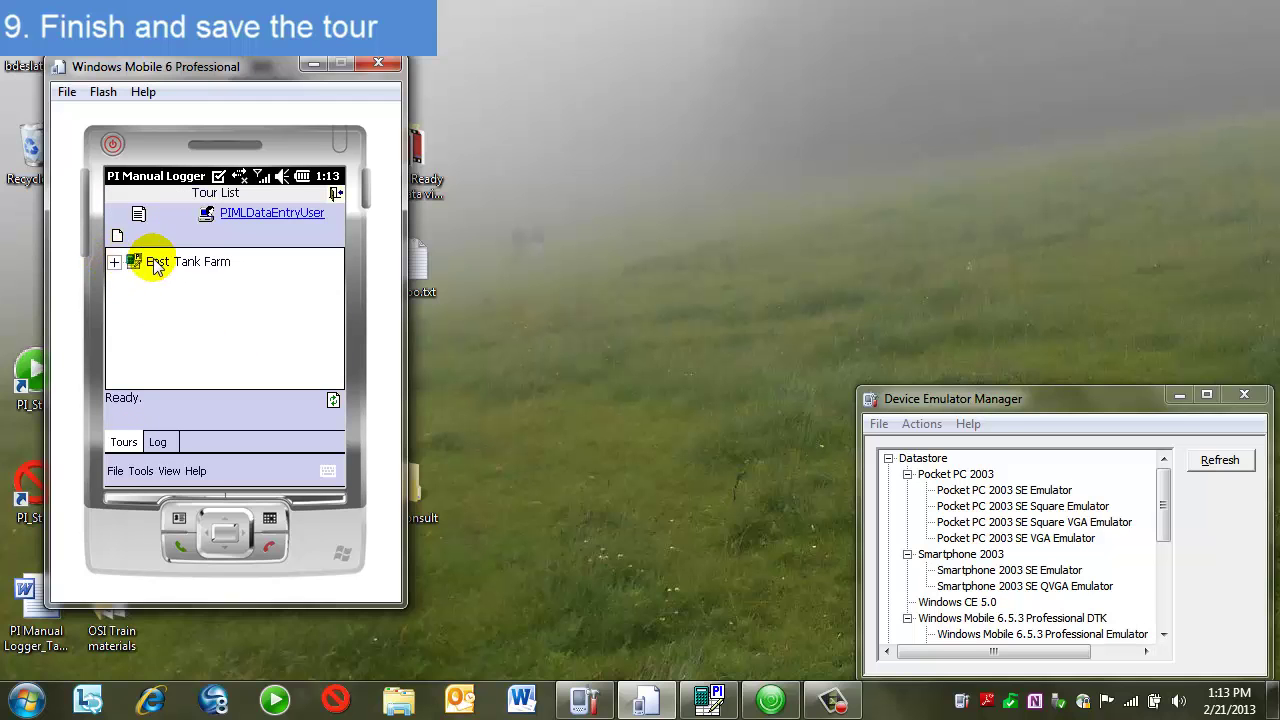
click(114, 263)
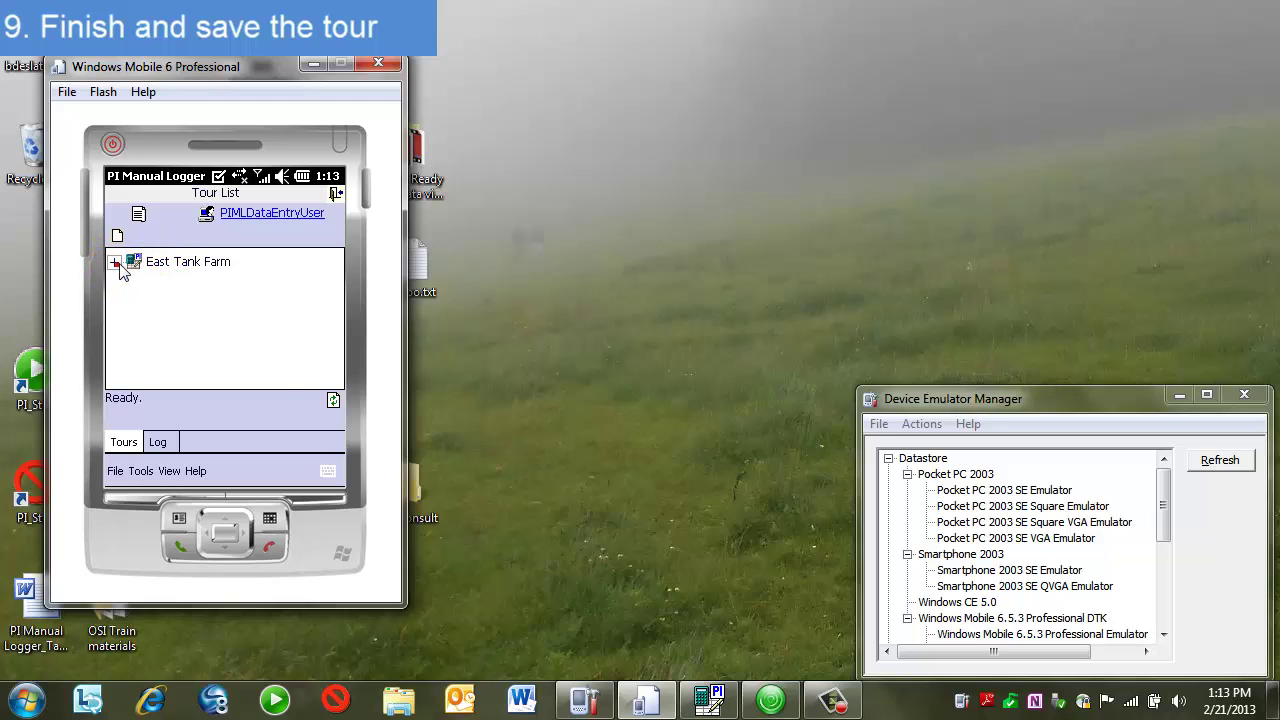
click(192, 289)
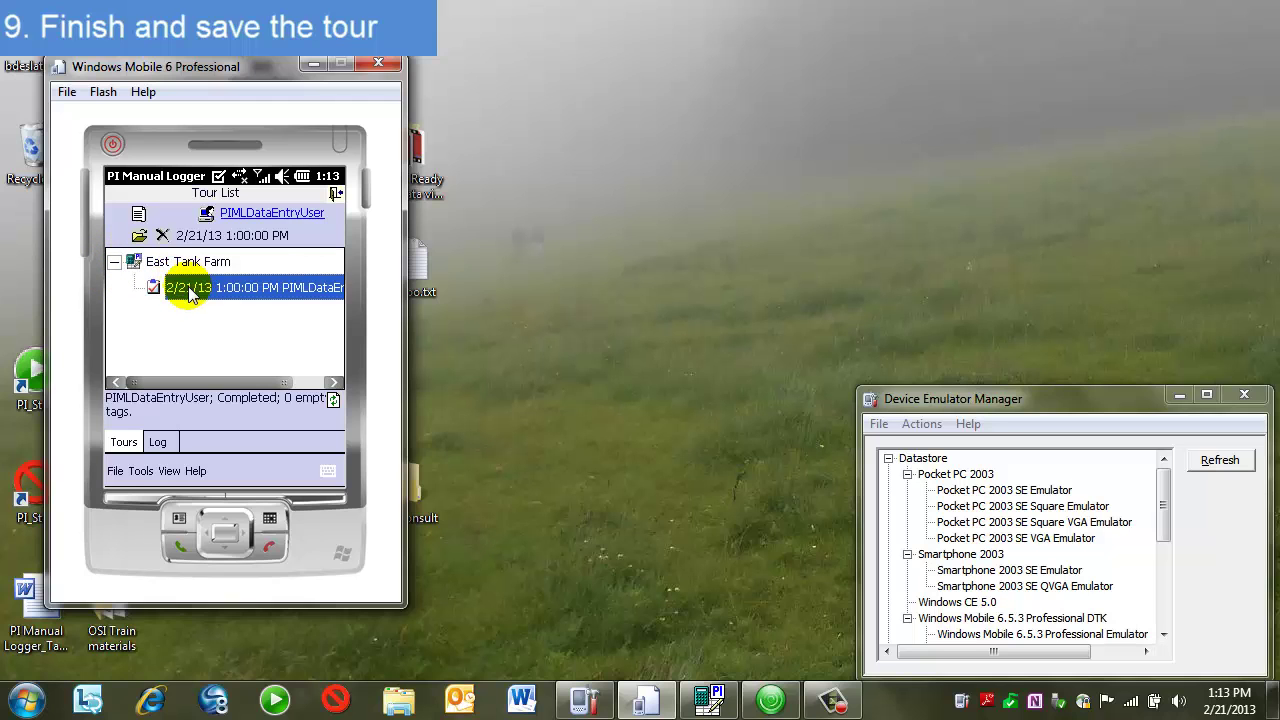
- Quit PI Manual Logger Mobile, confirming Yes to Quit Application
click(336, 193)
click(198, 341)
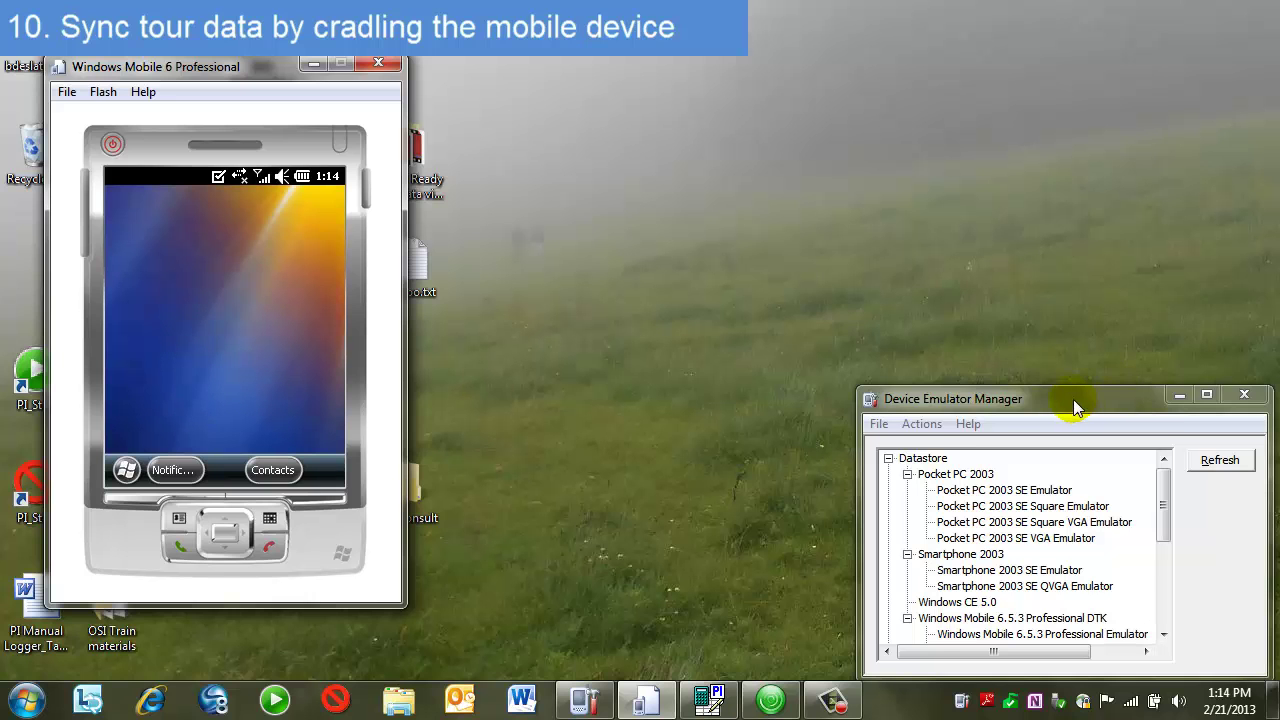
- Cradle the PIML2010_WinMob6_5_3Pro emulator from My Device Emulators in Device Emulator Manager
drag(1073, 399, 873, 283)
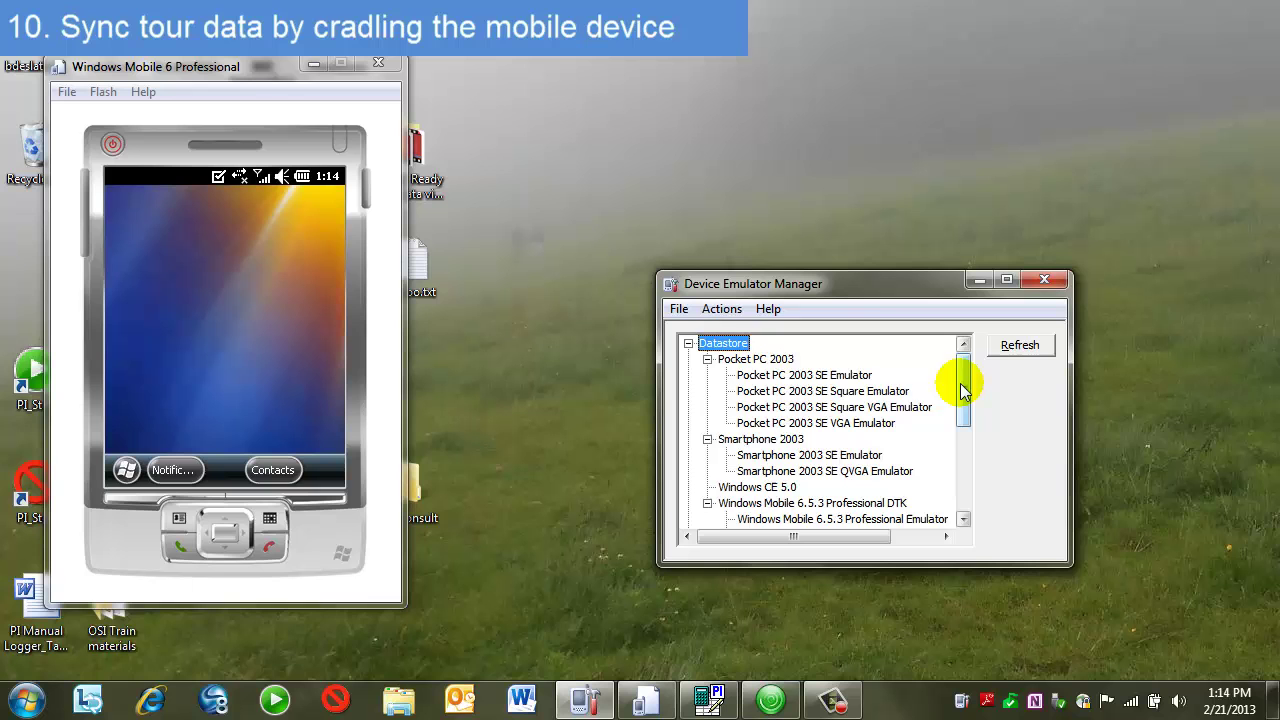
drag(962, 390, 965, 474)
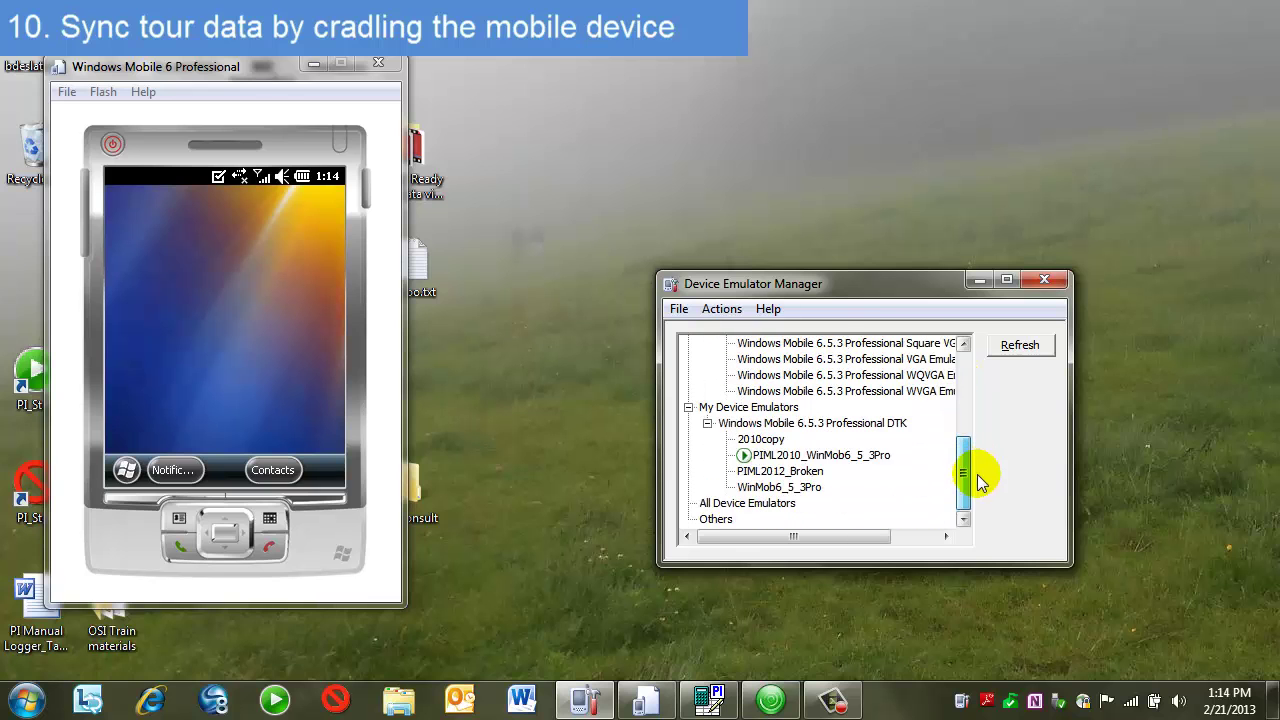
right_click(829, 459)
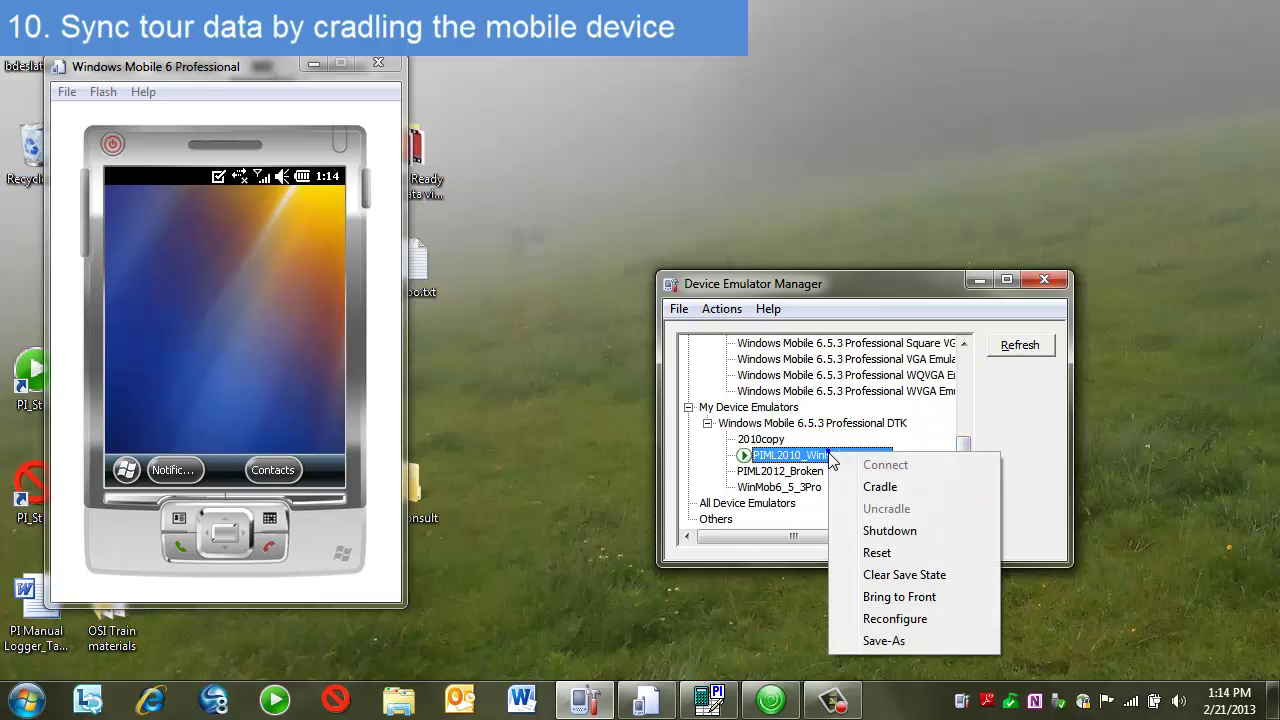
click(875, 487)
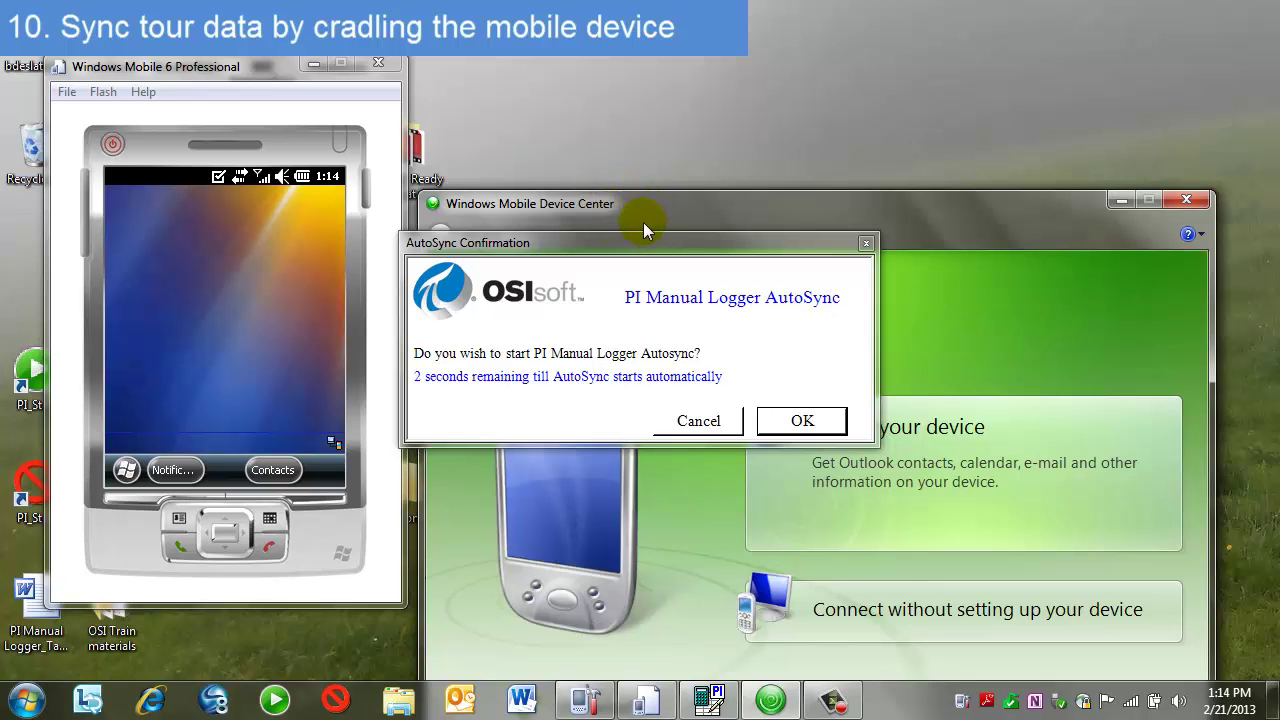
- Move the AutoSync confirmation over the emulator and let AutoSync finish syncing the tour data
drag(600, 242, 477, 124)
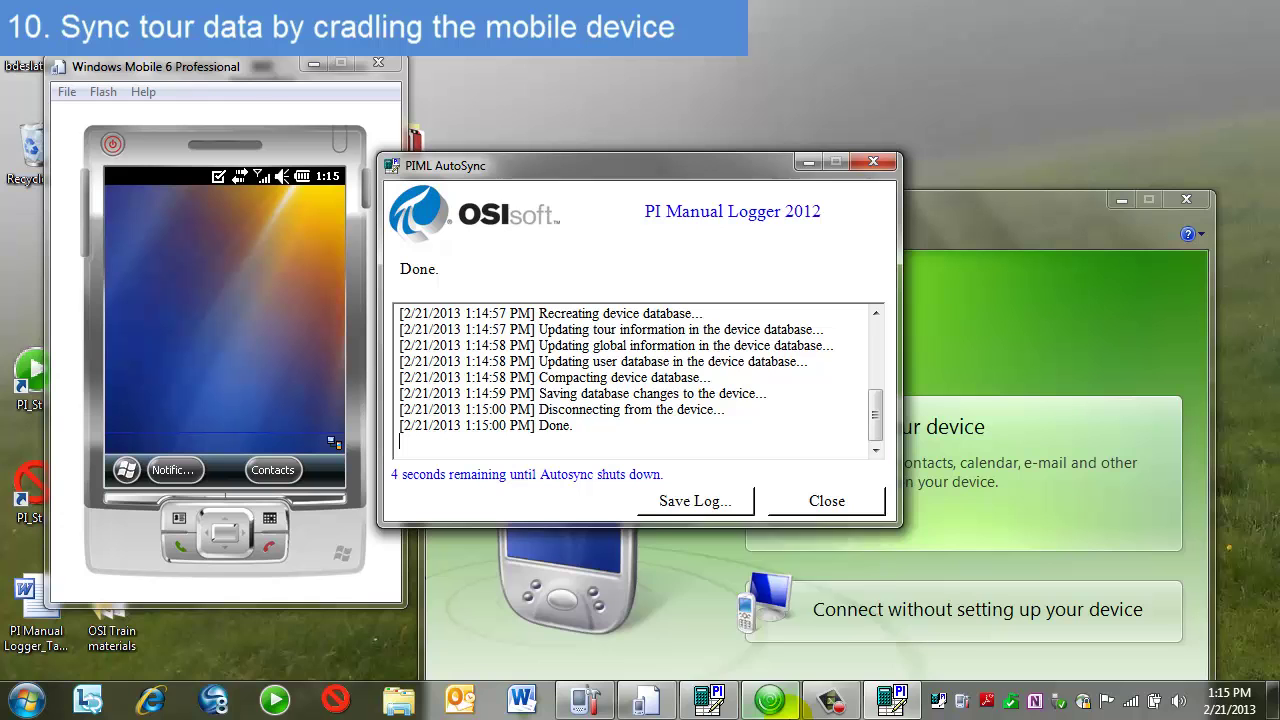
mouse_move(868, 708)
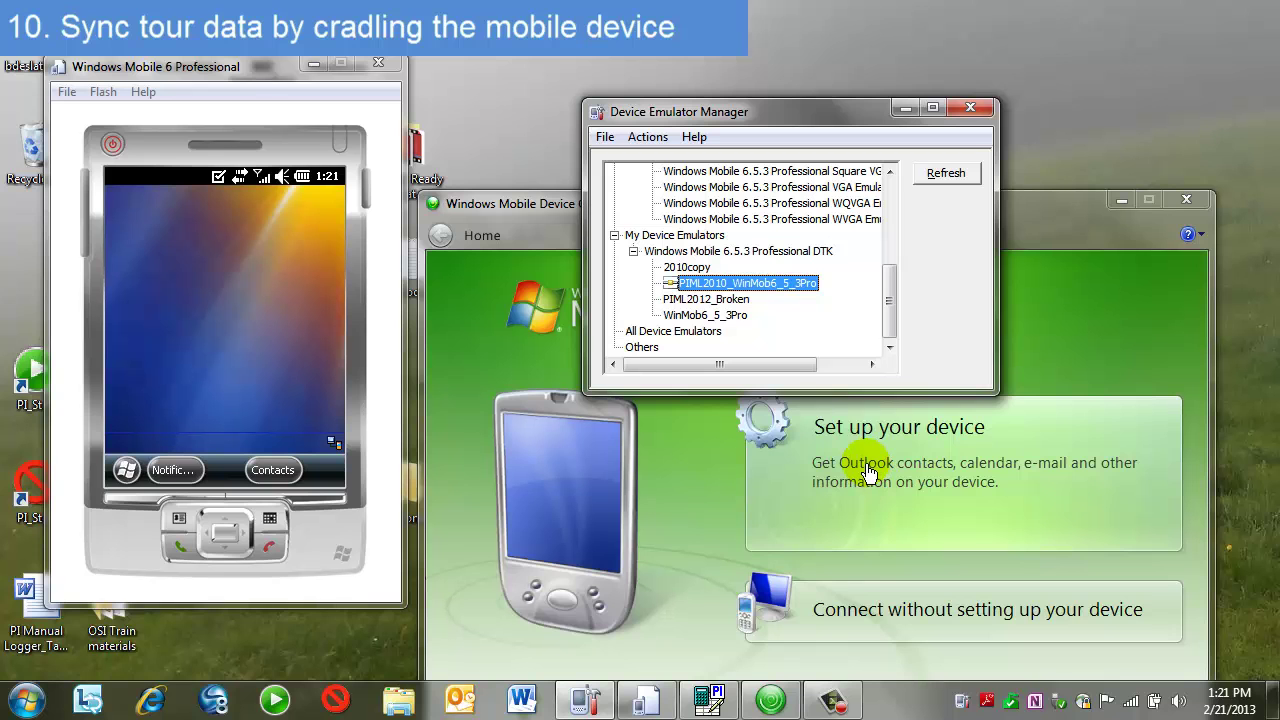
- Uncradle the PIML2010_WinMob6_5_3Pro emulator and minimize Windows Mobile Device Center
right_click(743, 288)
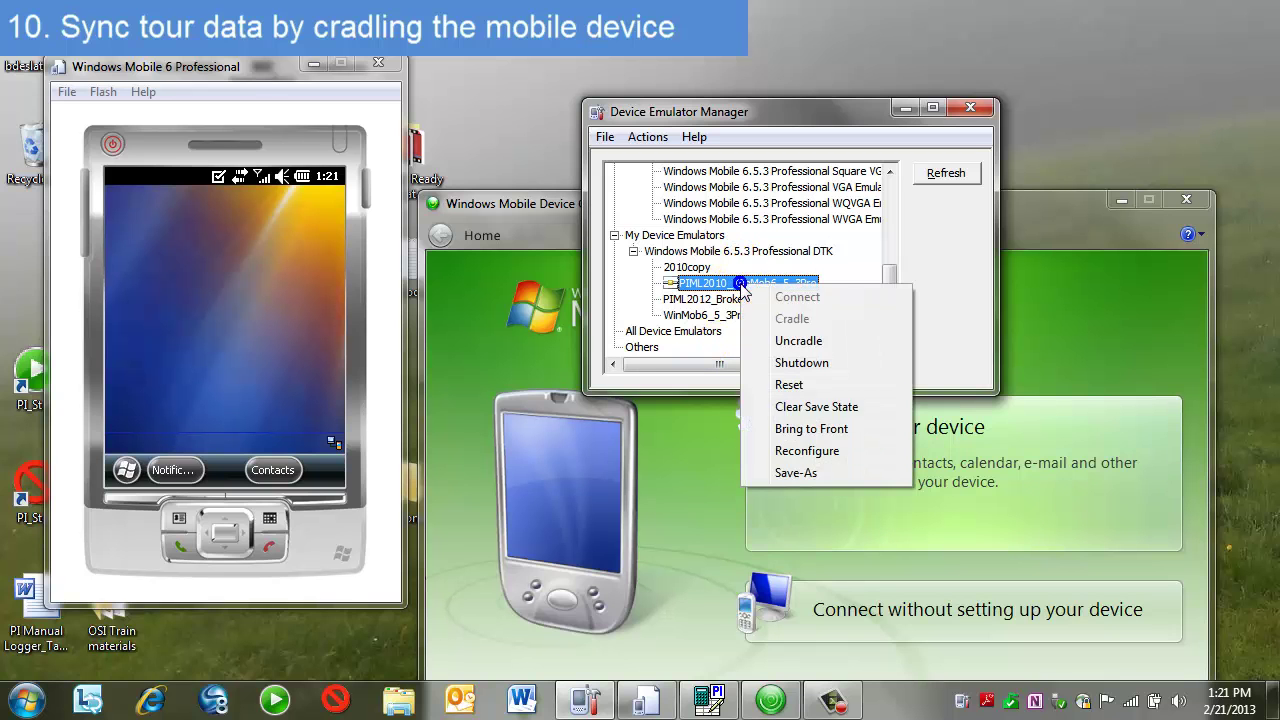
click(798, 341)
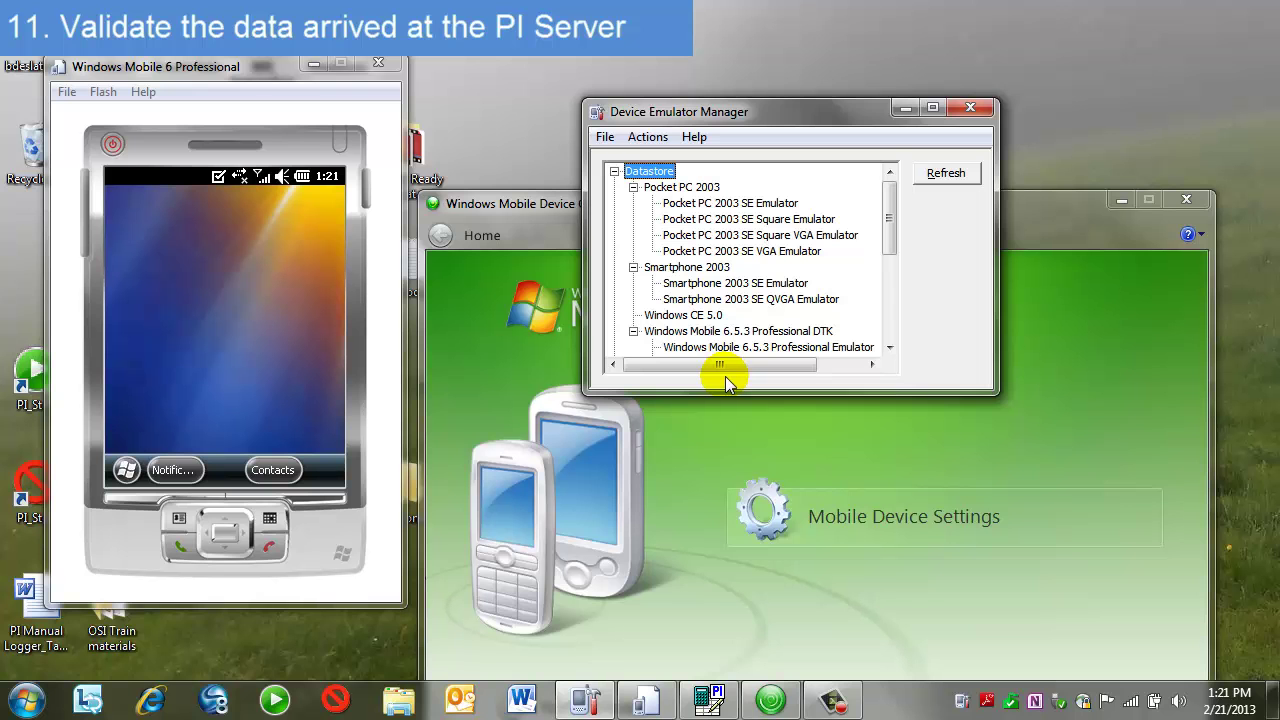
click(1119, 205)
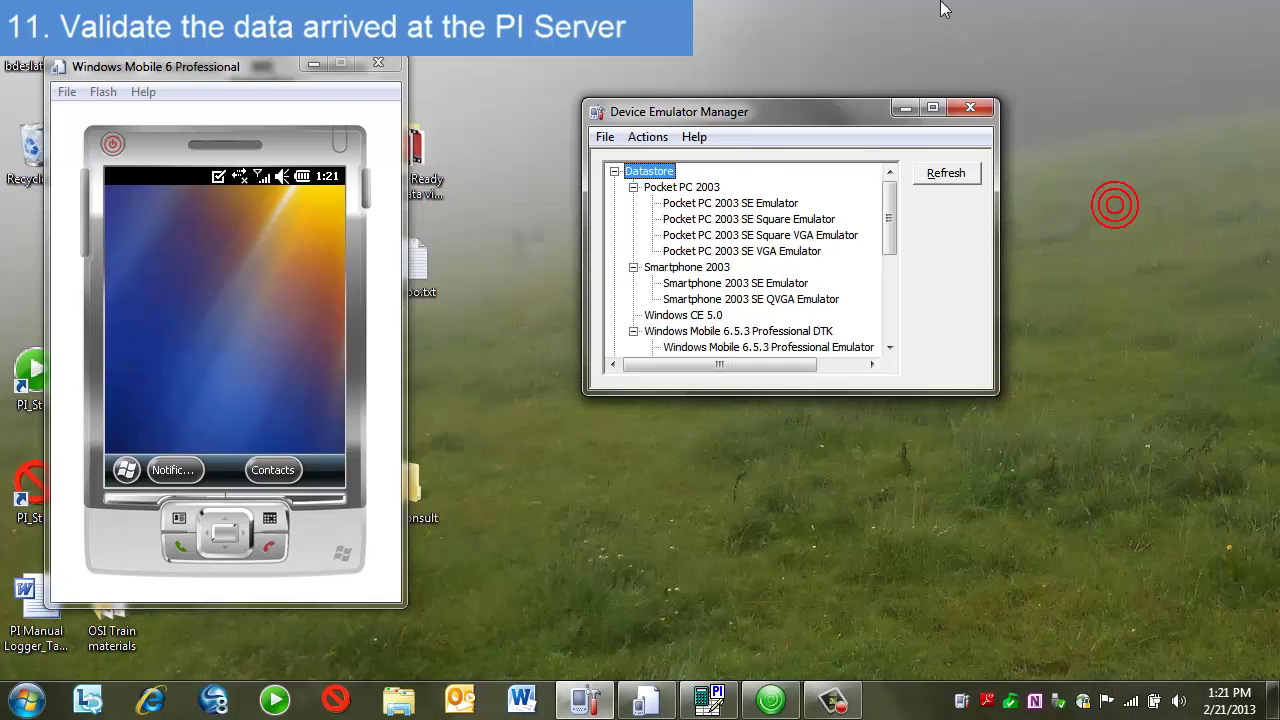
- Minimize the emulator manager and launch PI ProcessBook from the PI System program folder
click(903, 107)
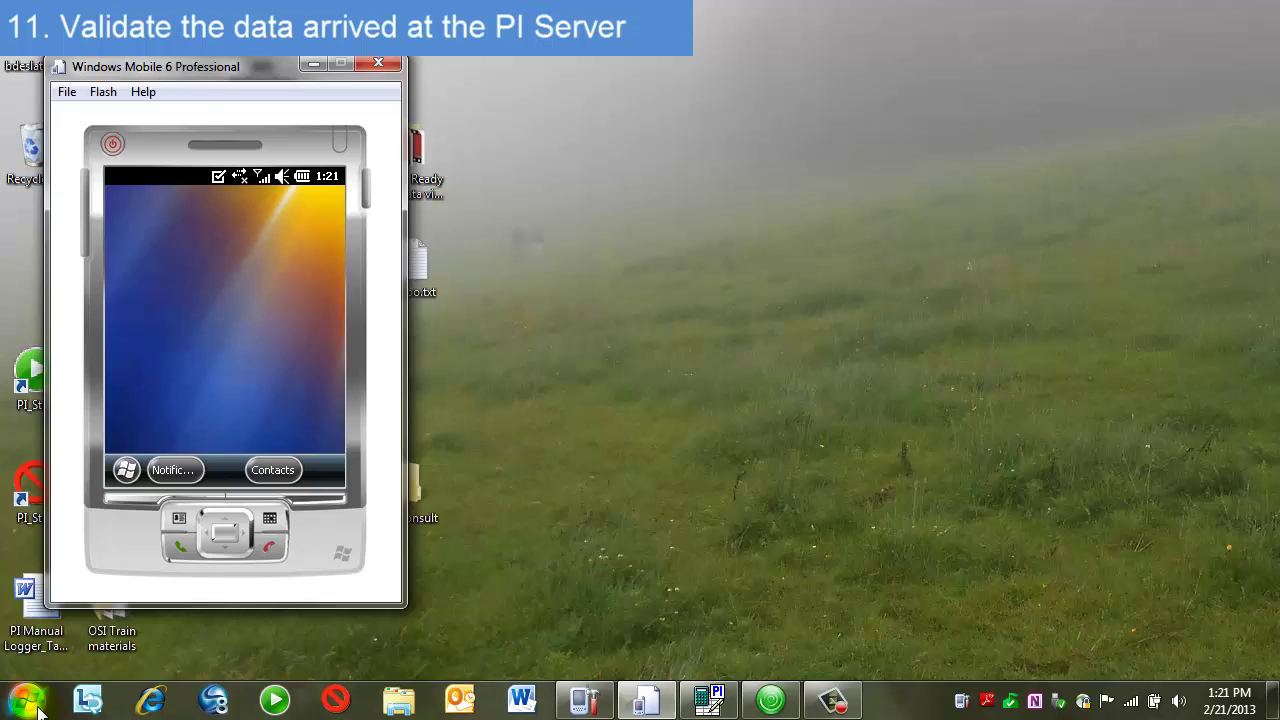
click(28, 700)
click(80, 609)
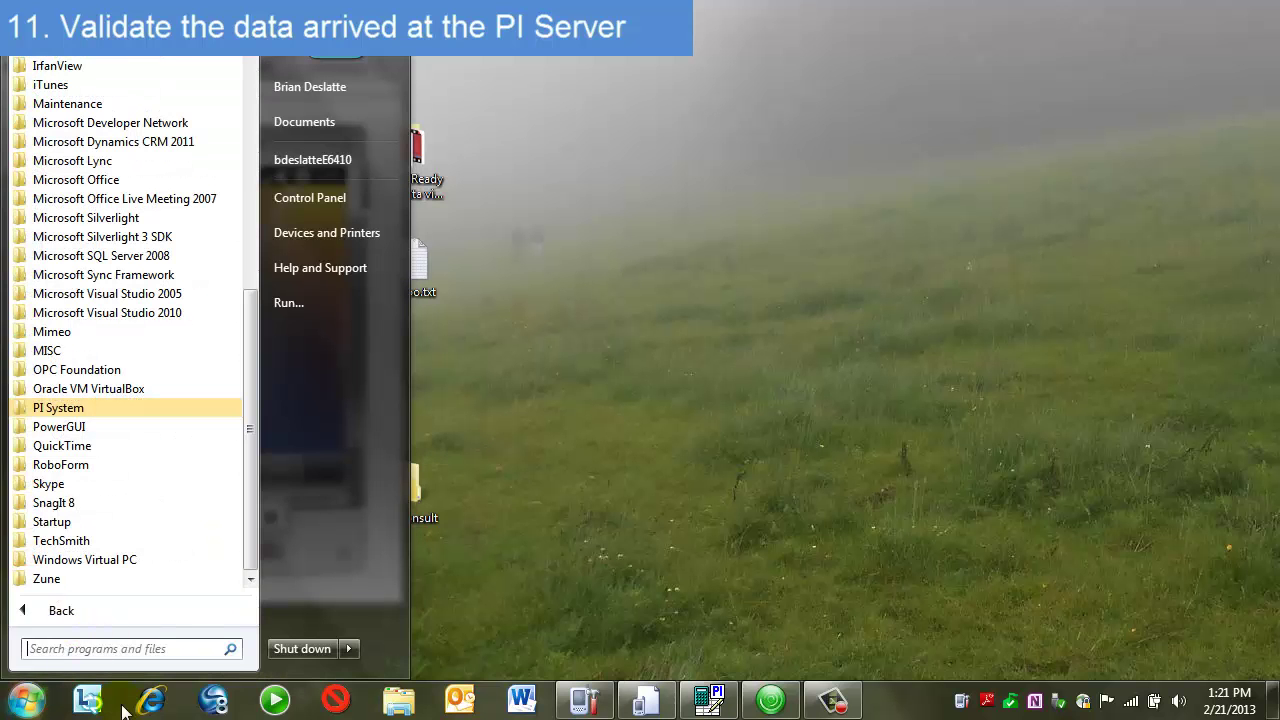
click(117, 408)
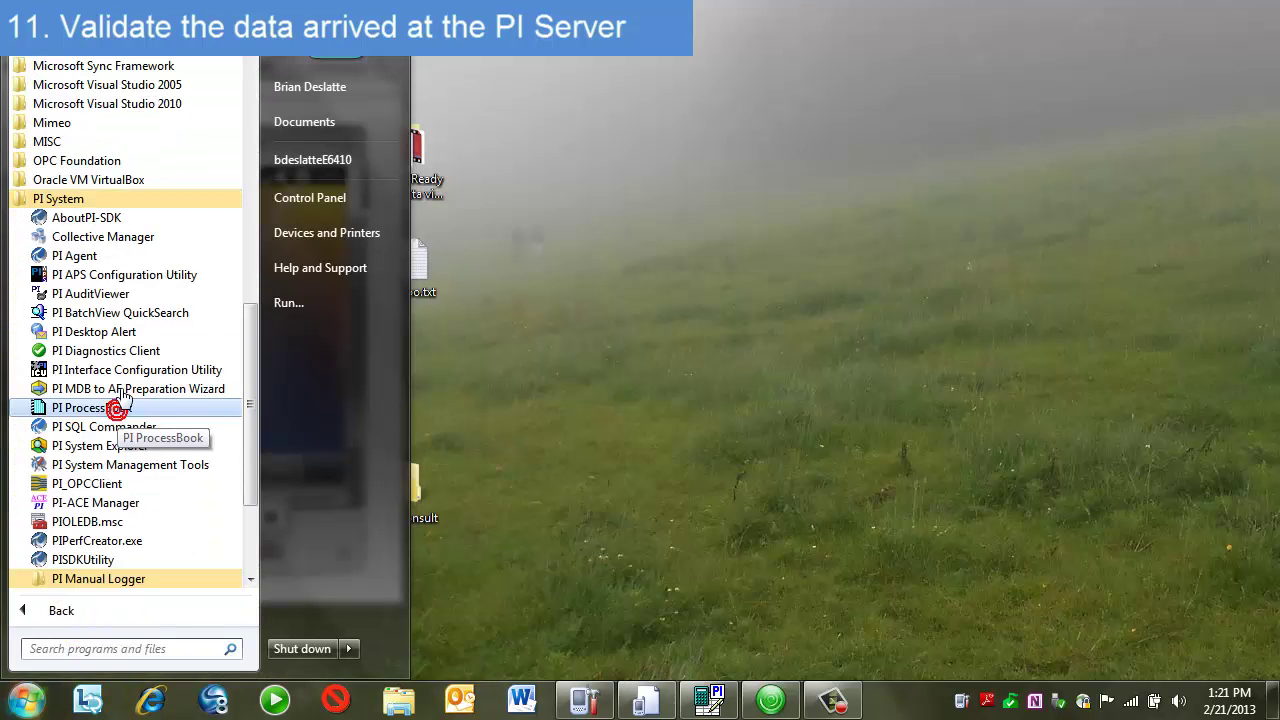
right_click(88, 412)
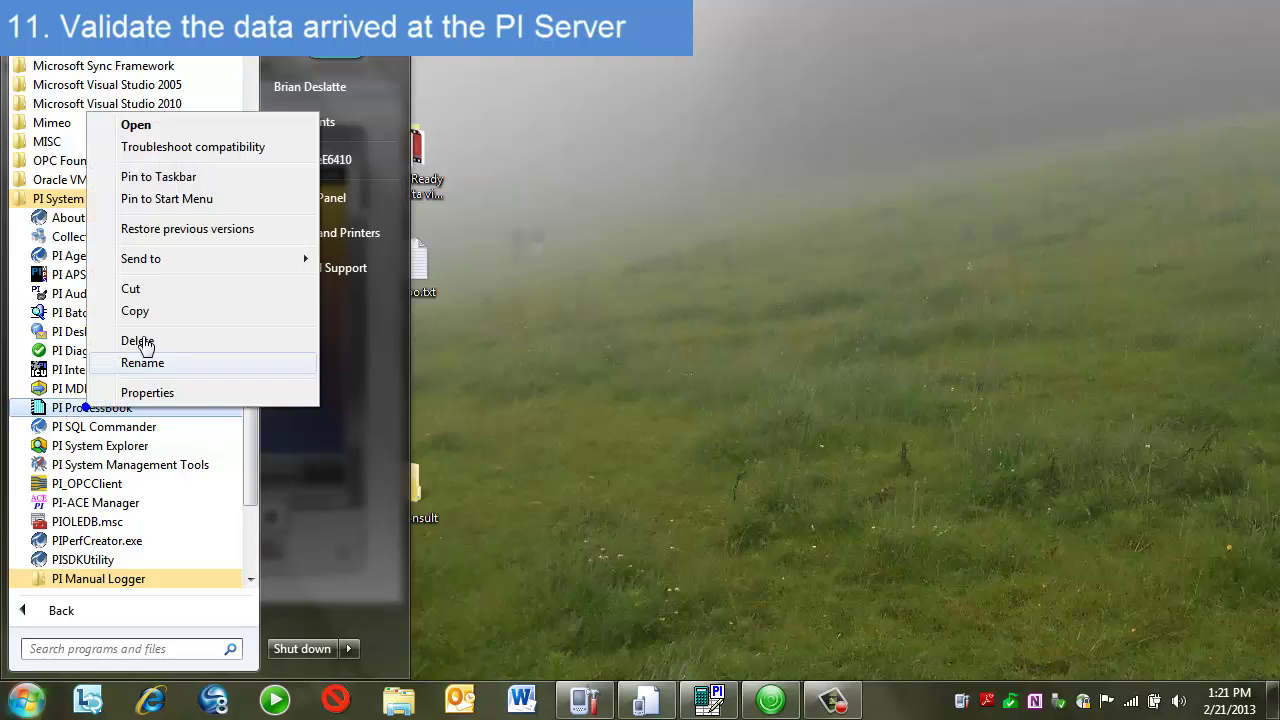
click(135, 123)
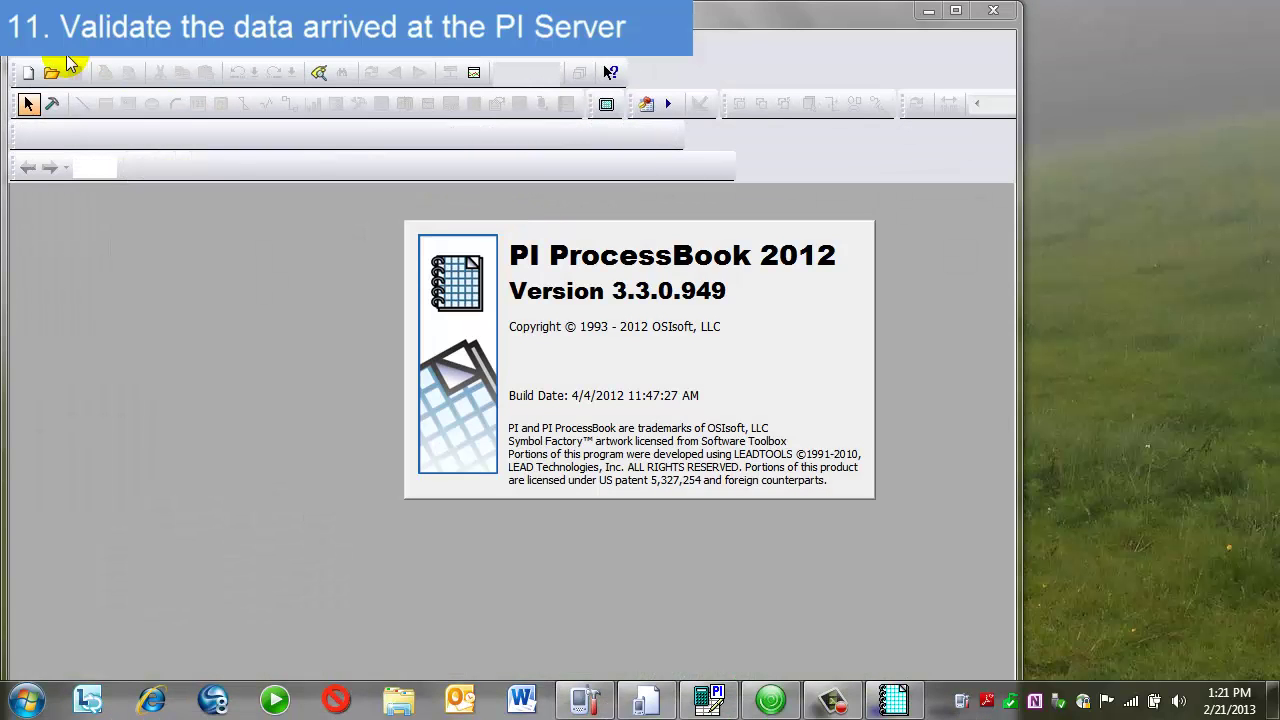
- Create a new ProcessBook Display (.pdi) named Display1
click(30, 62)
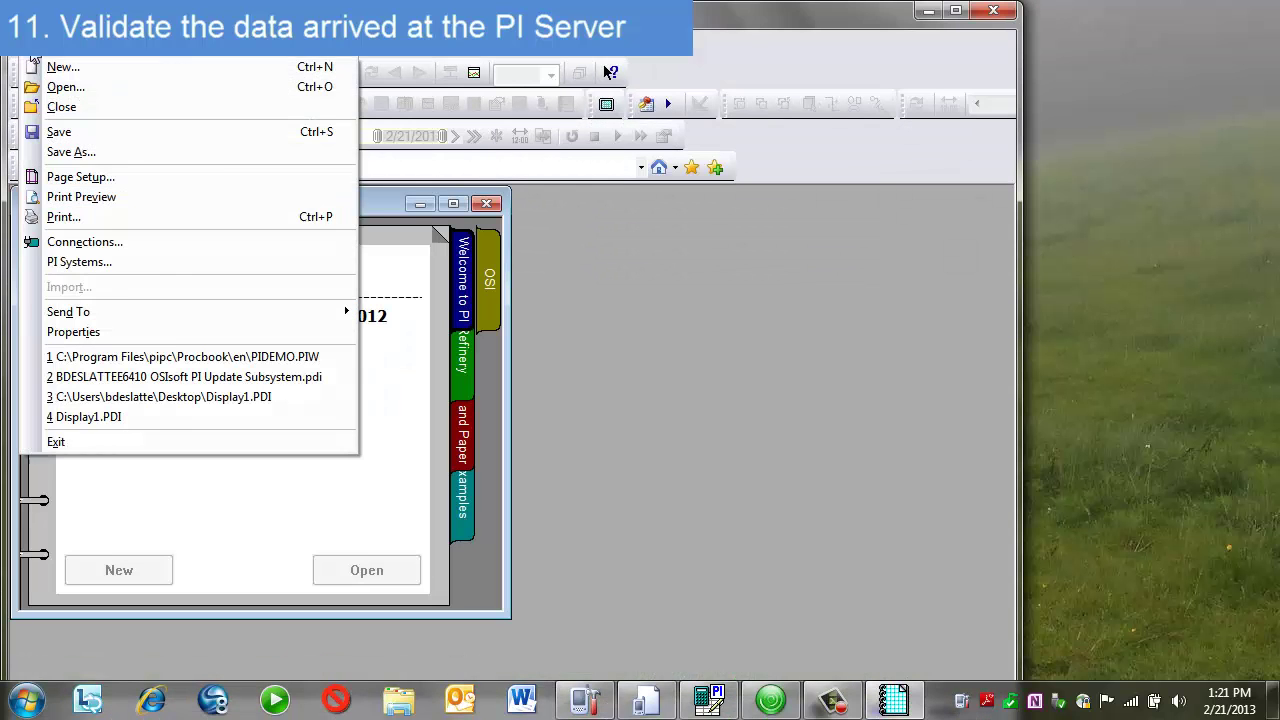
click(42, 64)
click(92, 186)
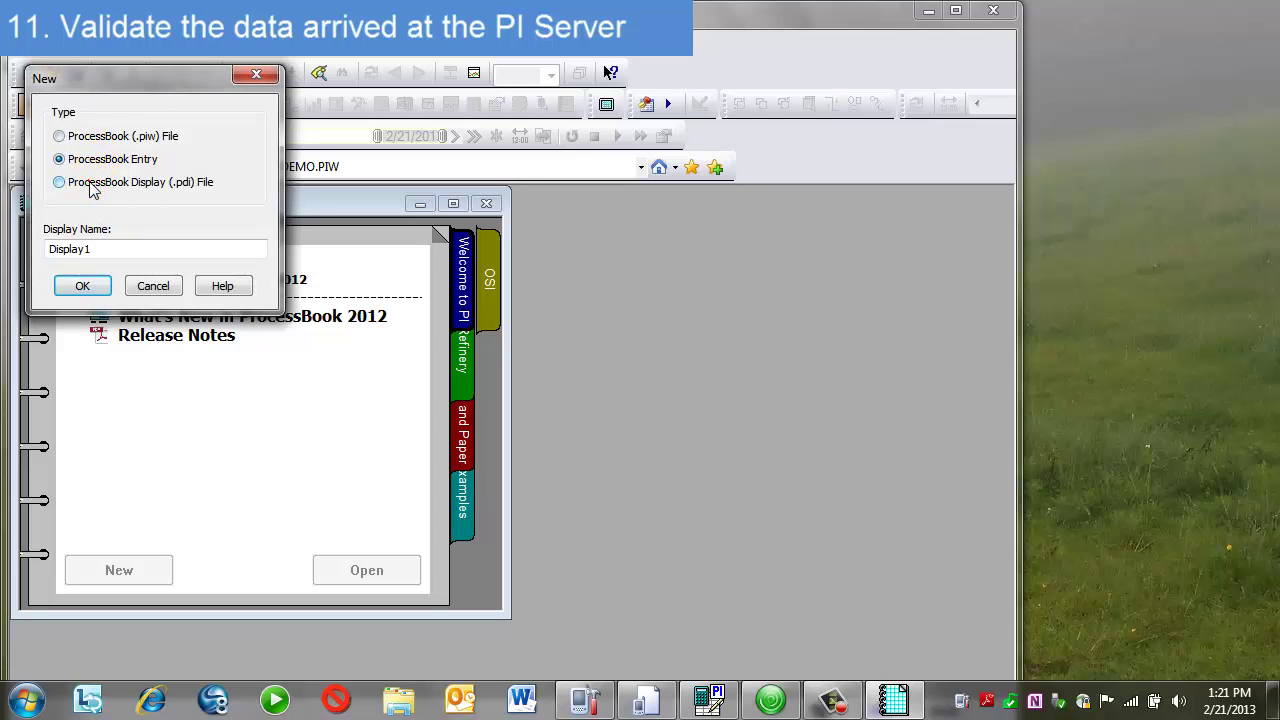
click(84, 285)
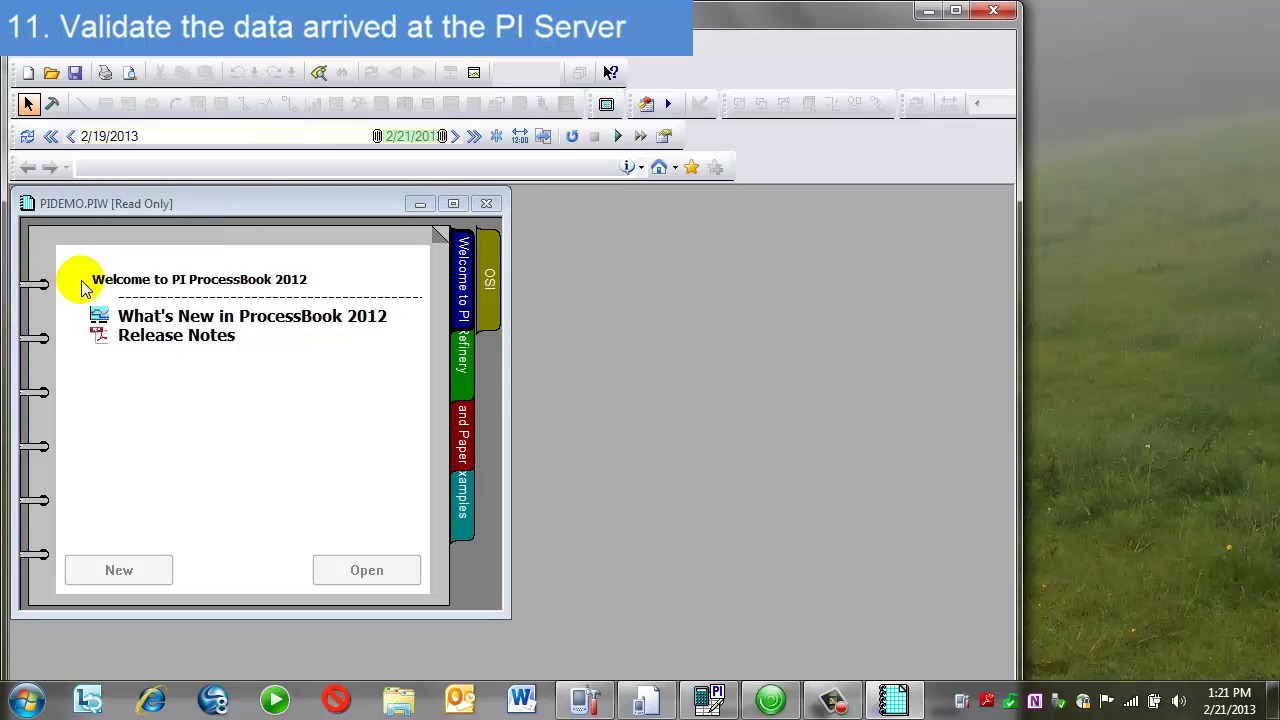
- In Build mode on the maximized display, add a value for PIML:Tank43_DischargeValveState found by searching piml*
click(460, 204)
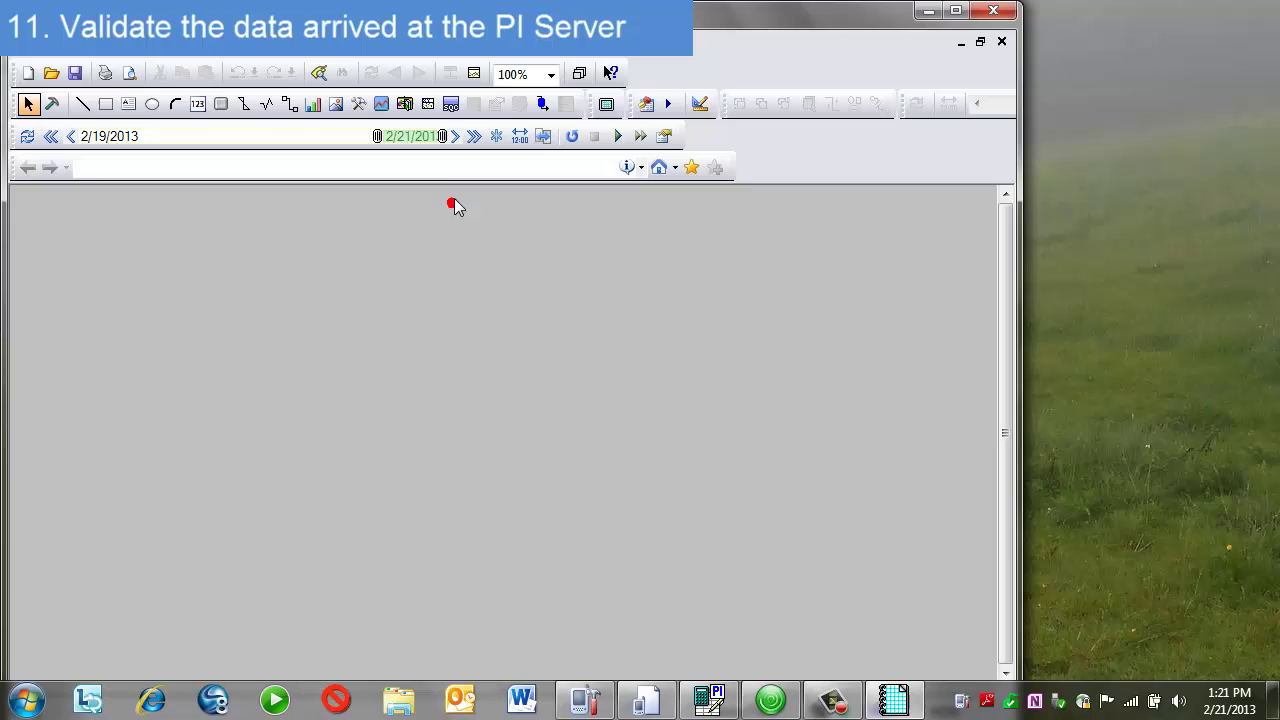
click(52, 104)
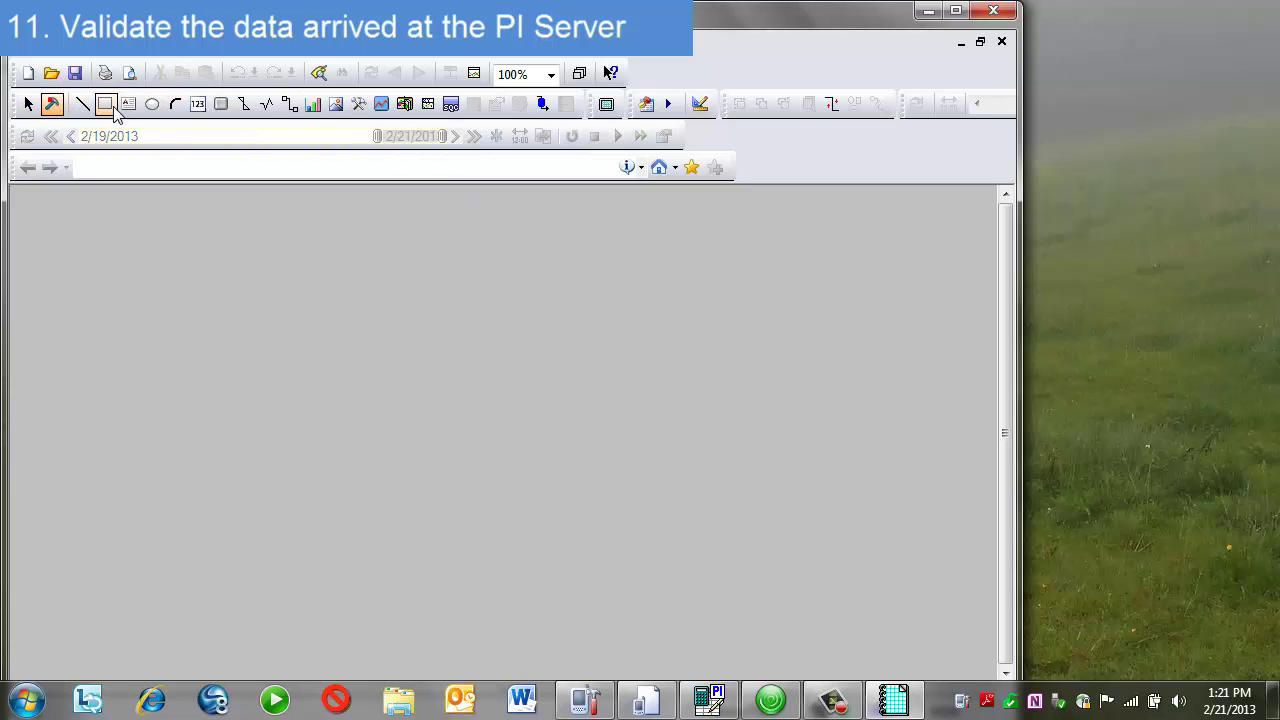
click(197, 104)
click(160, 201)
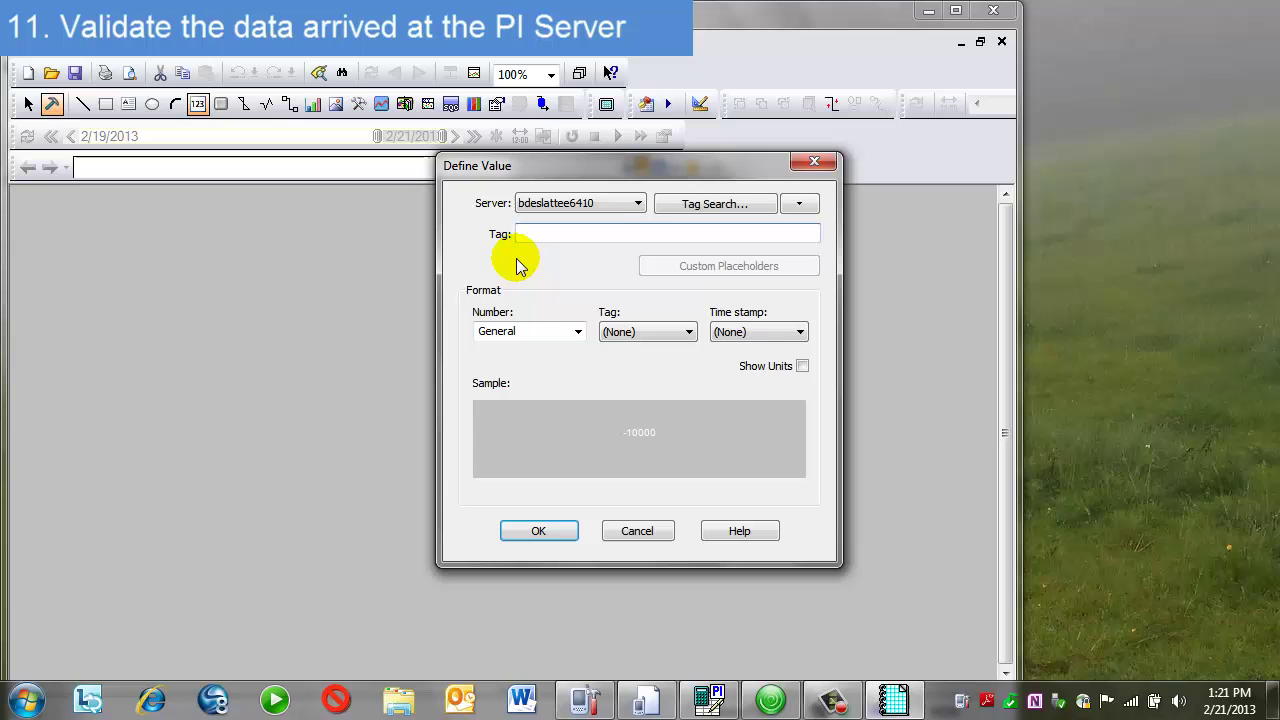
click(709, 205)
click(265, 246)
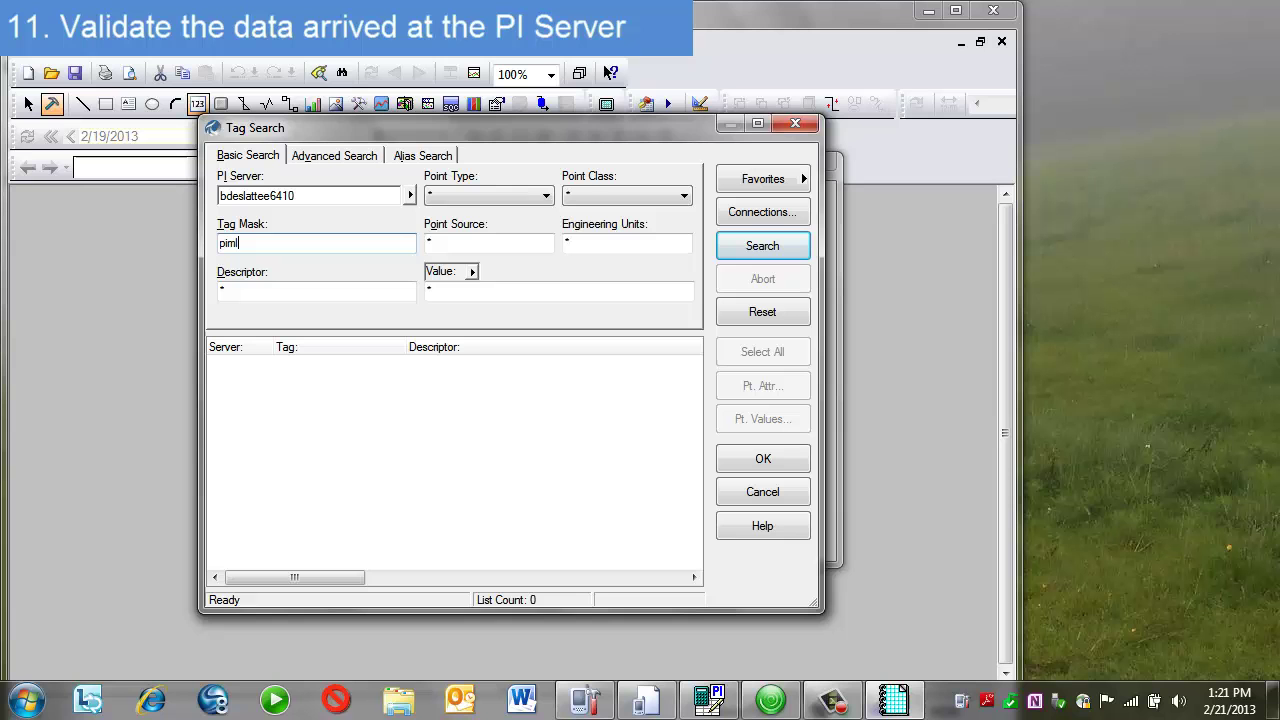
key(Return)
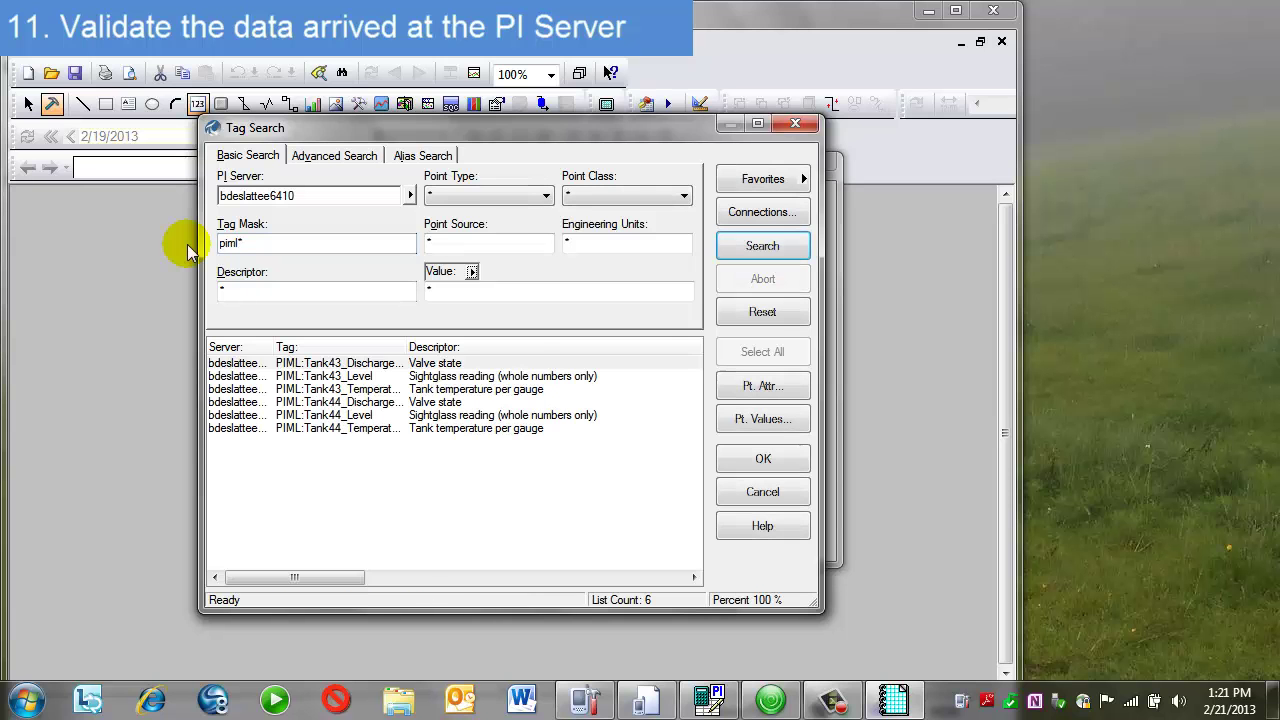
click(755, 463)
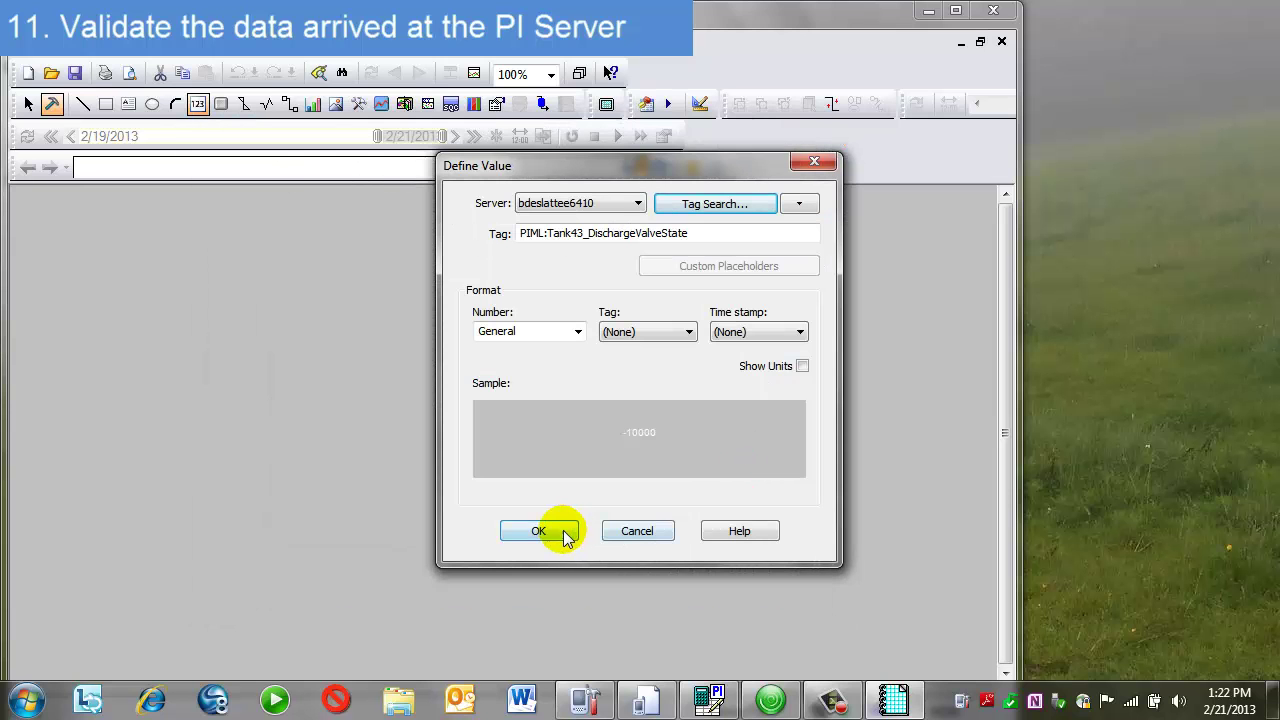
click(557, 531)
- Show the value's tag name and timestamp on the Left, with units
click(52, 104)
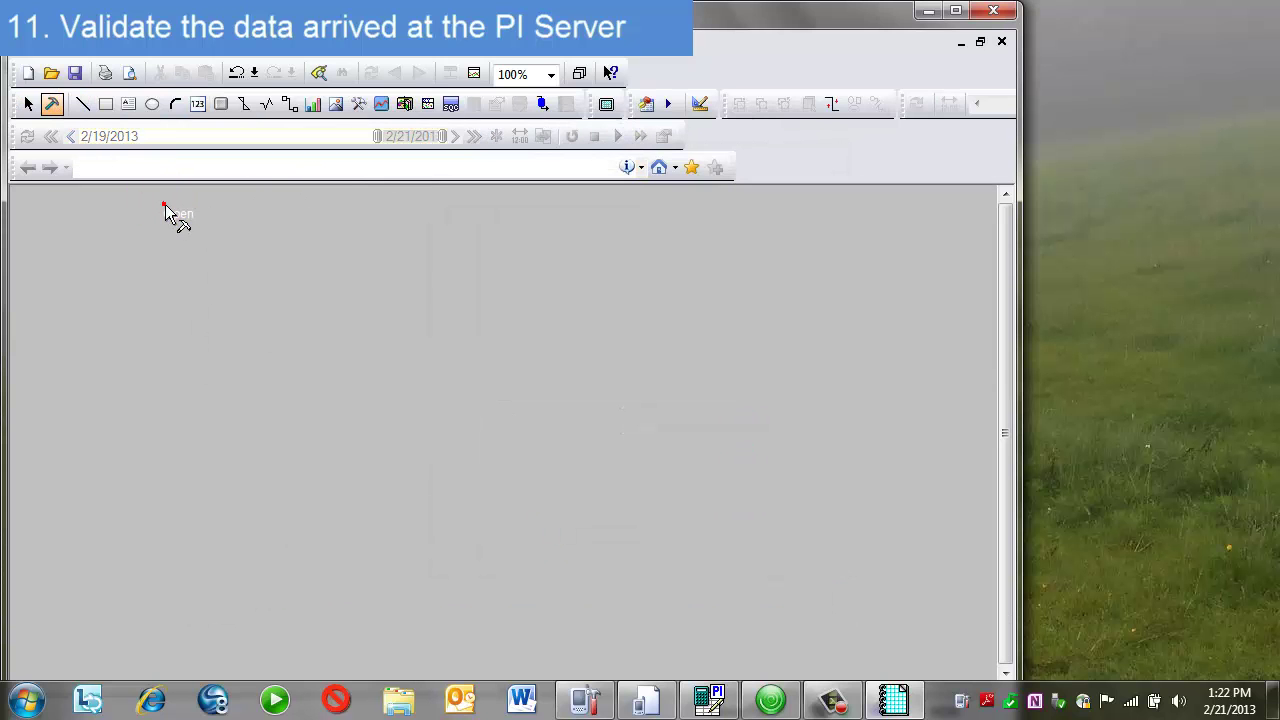
click(176, 210)
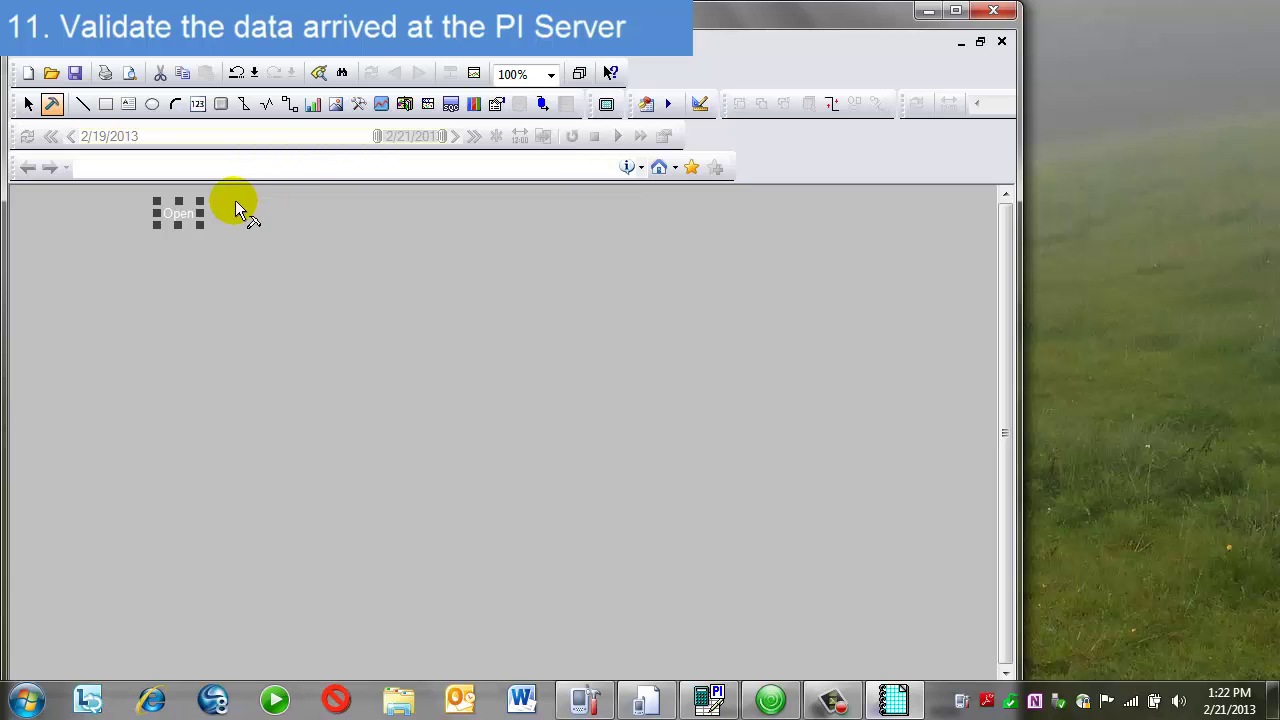
double_click(170, 207)
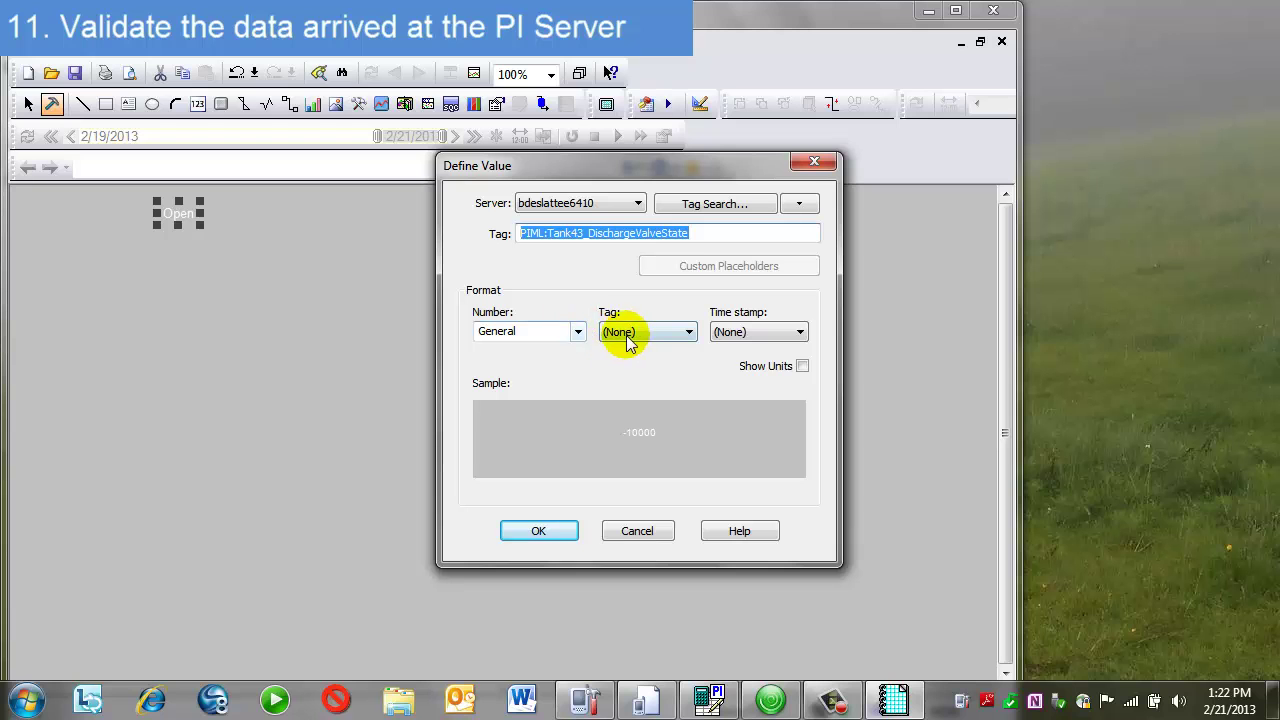
click(627, 340)
click(611, 358)
click(762, 335)
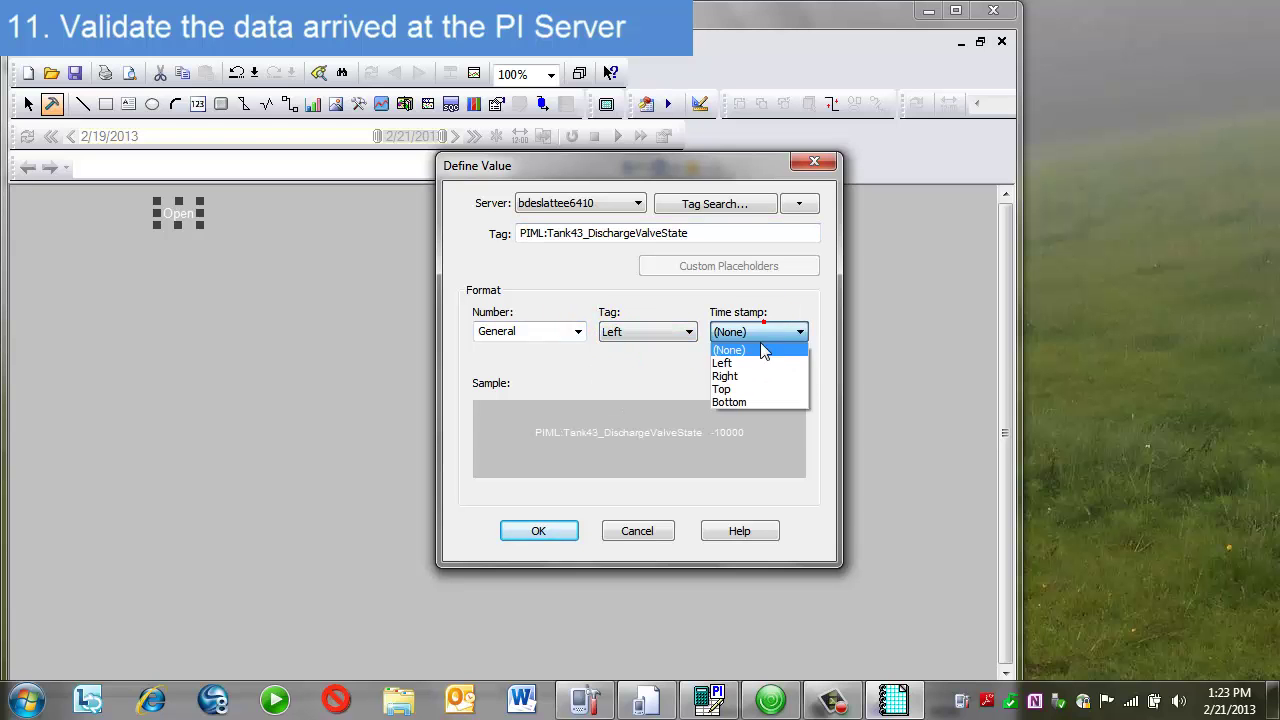
click(735, 363)
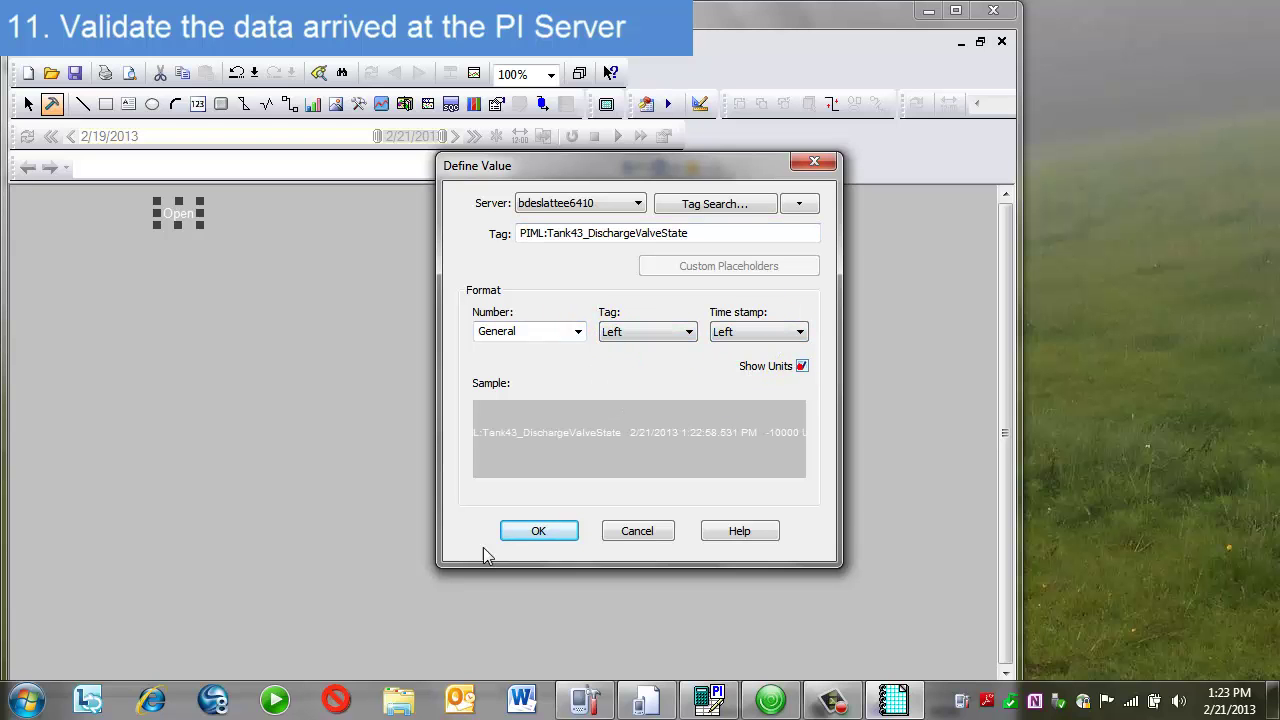
click(538, 531)
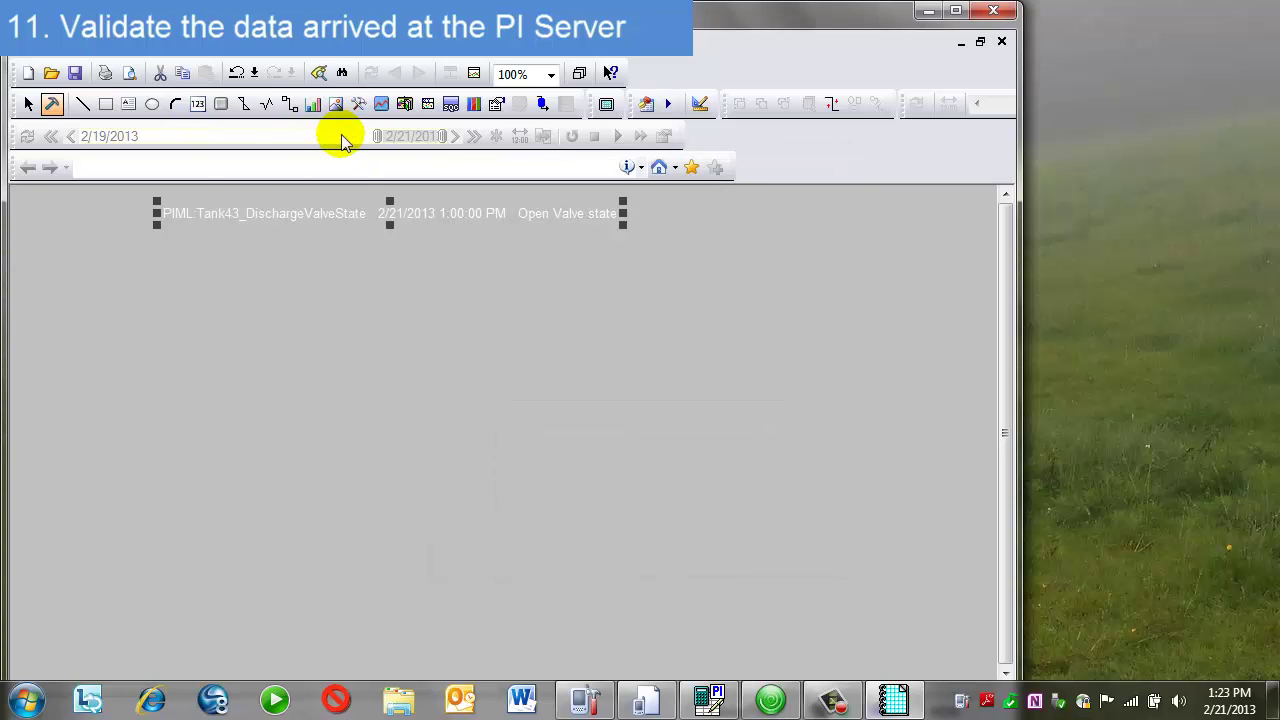
- Add a copy of the value below, assigned to the Tank43_Level tag
drag(206, 217, 262, 261)
double_click(262, 261)
click(723, 203)
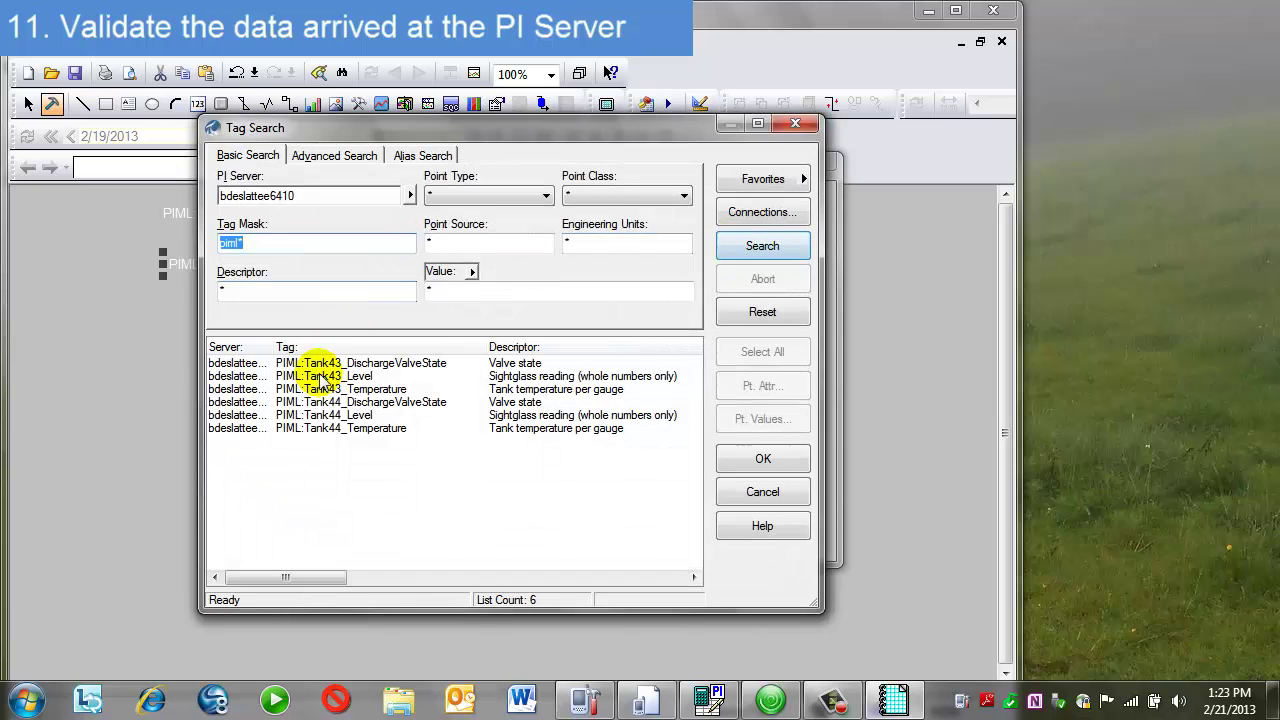
click(322, 378)
click(763, 458)
click(514, 520)
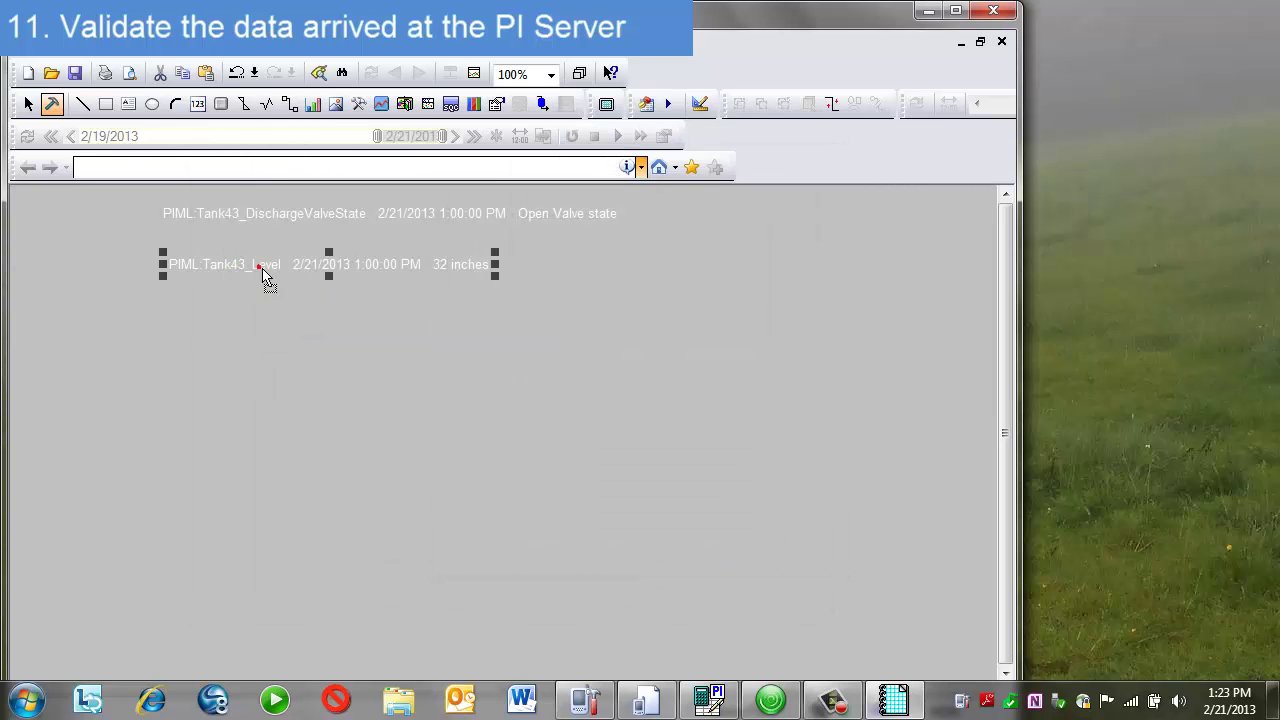
- Add a third value row assigned to the Tank43_Temperature tag
drag(275, 267, 245, 325)
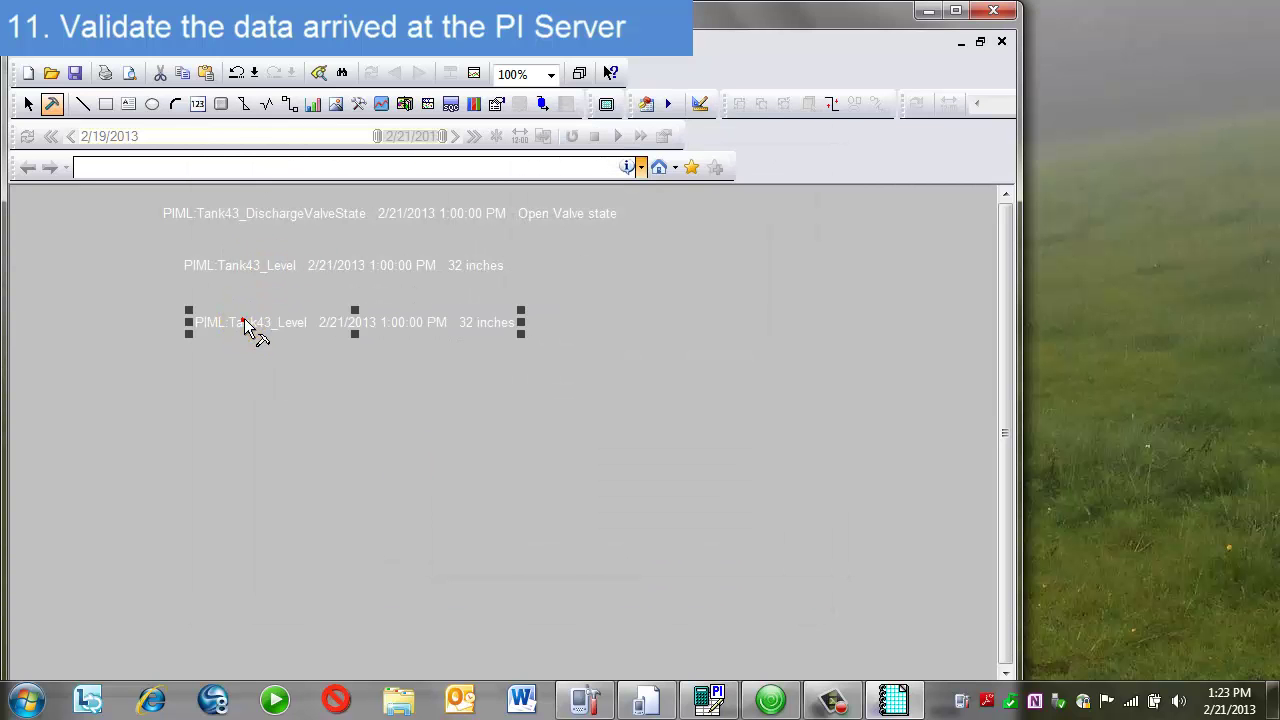
double_click(245, 325)
click(700, 203)
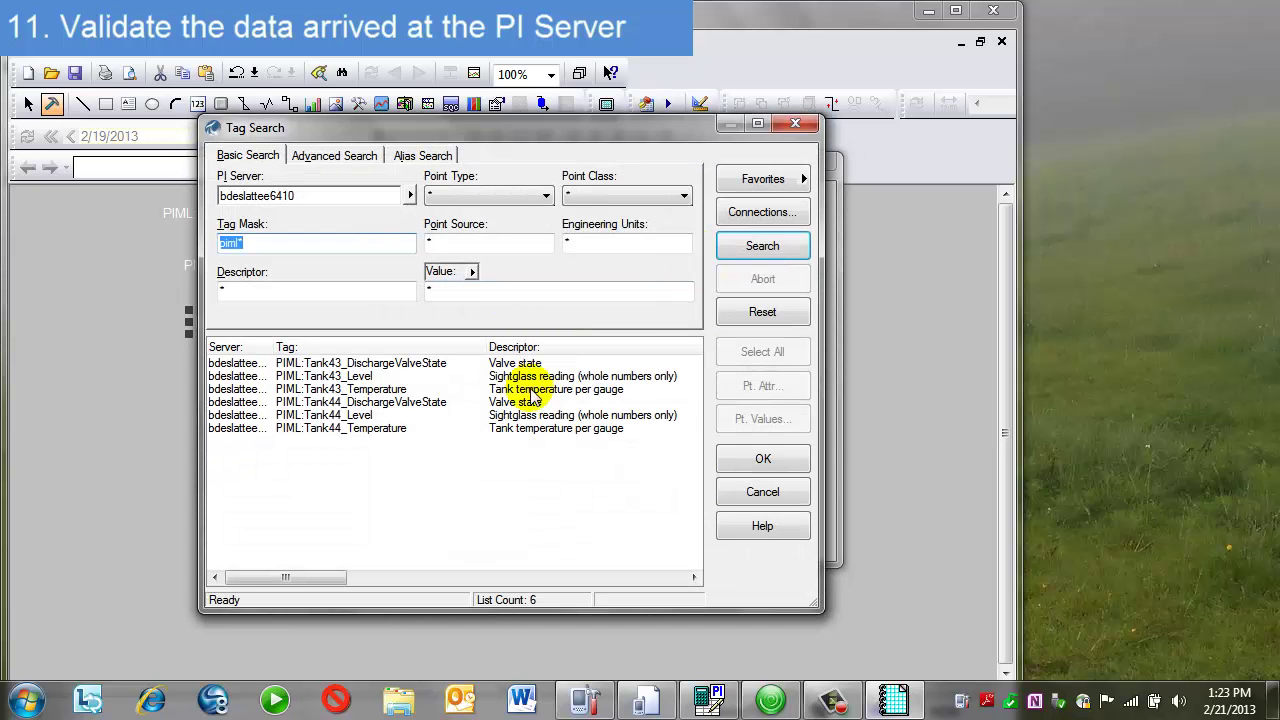
click(491, 389)
click(763, 458)
click(534, 527)
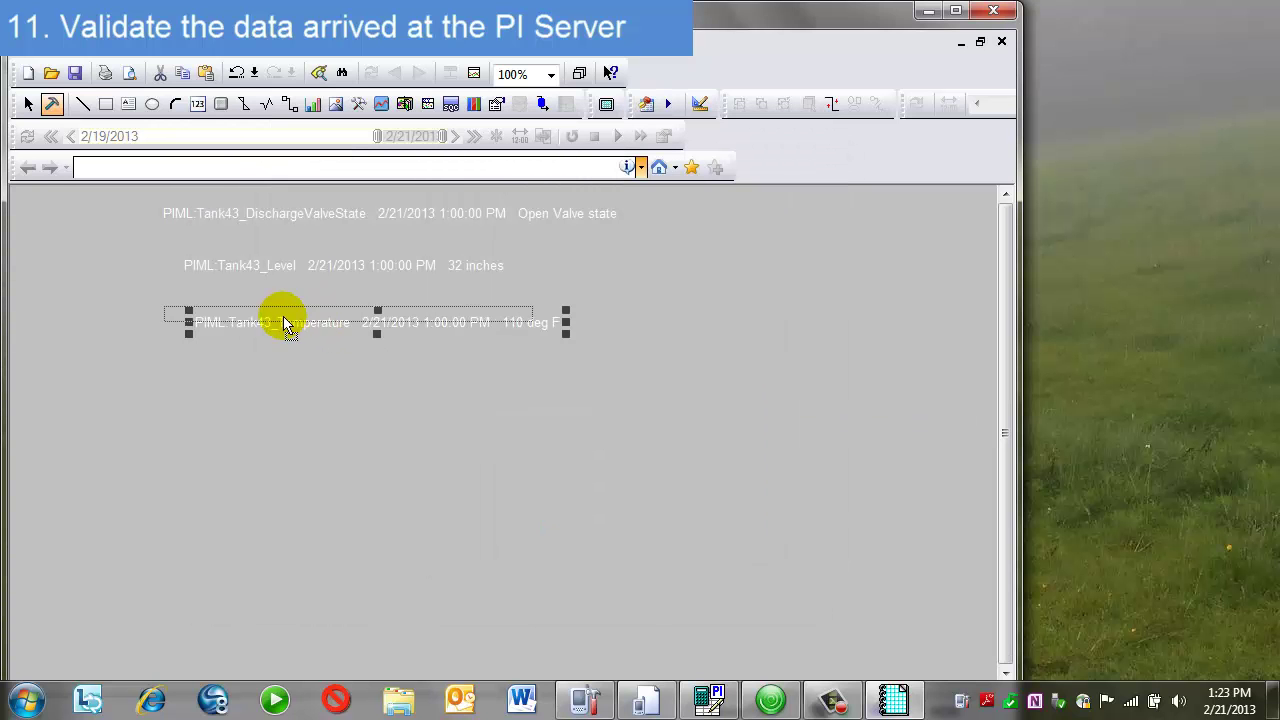
- Add a fourth value for Tank44_Level and switch to Run mode to show live values
drag(277, 320, 273, 378)
double_click(273, 378)
click(738, 207)
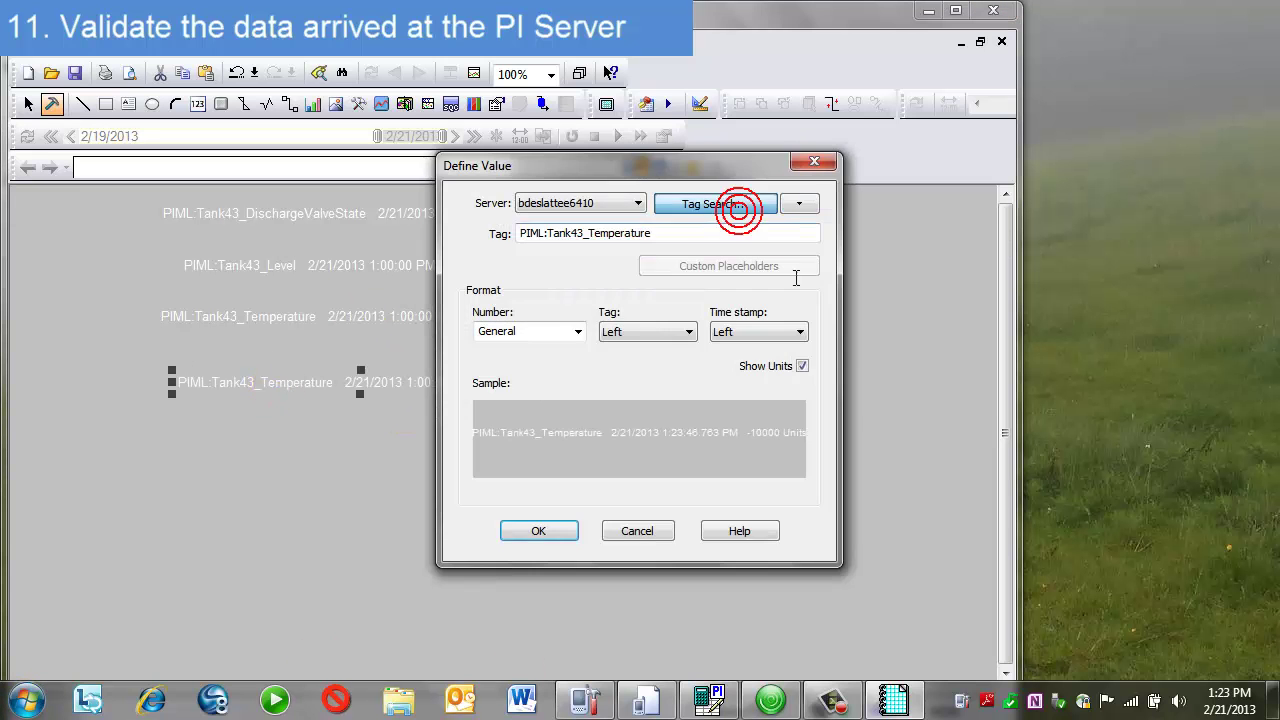
click(345, 417)
click(760, 458)
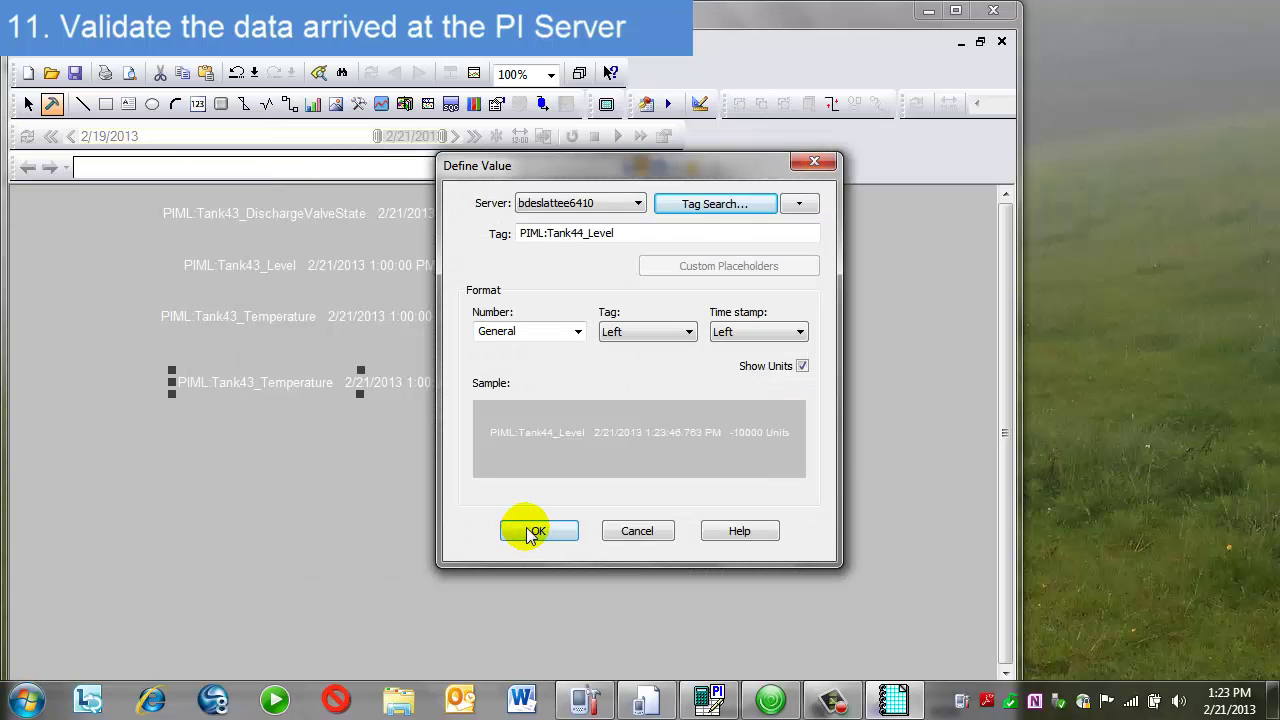
click(533, 533)
click(28, 104)
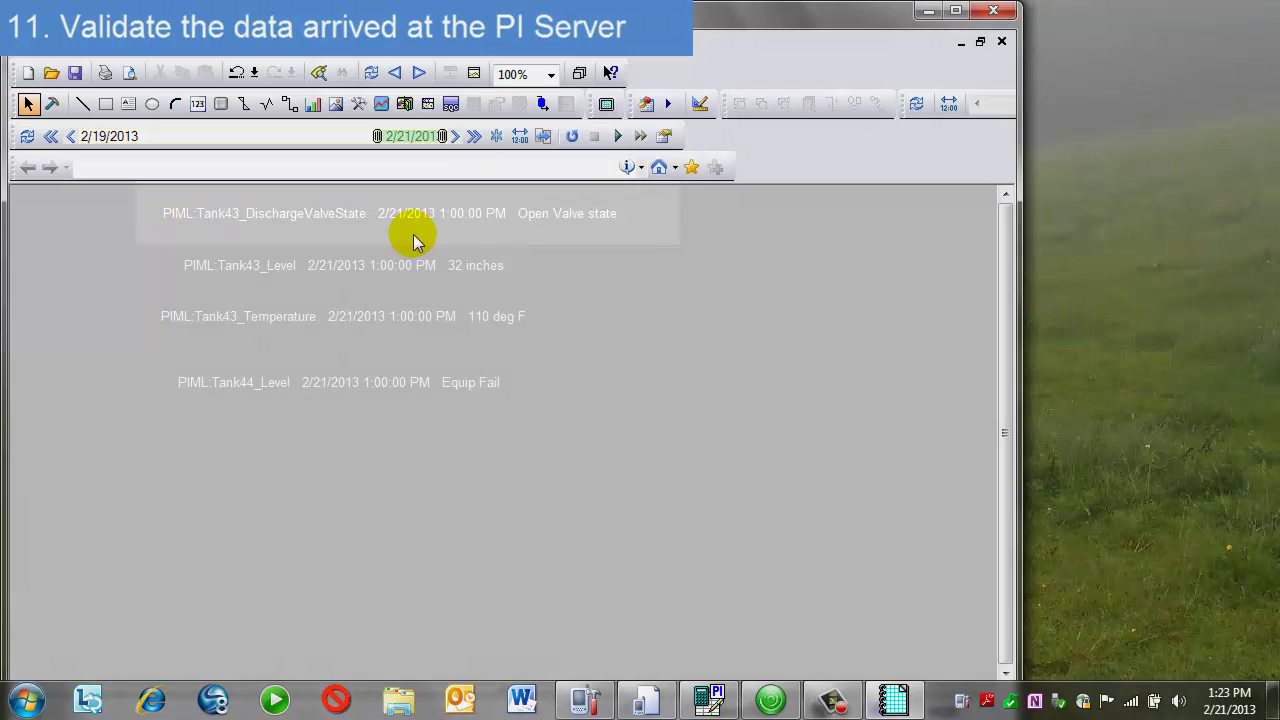
mouse_move(405, 228)
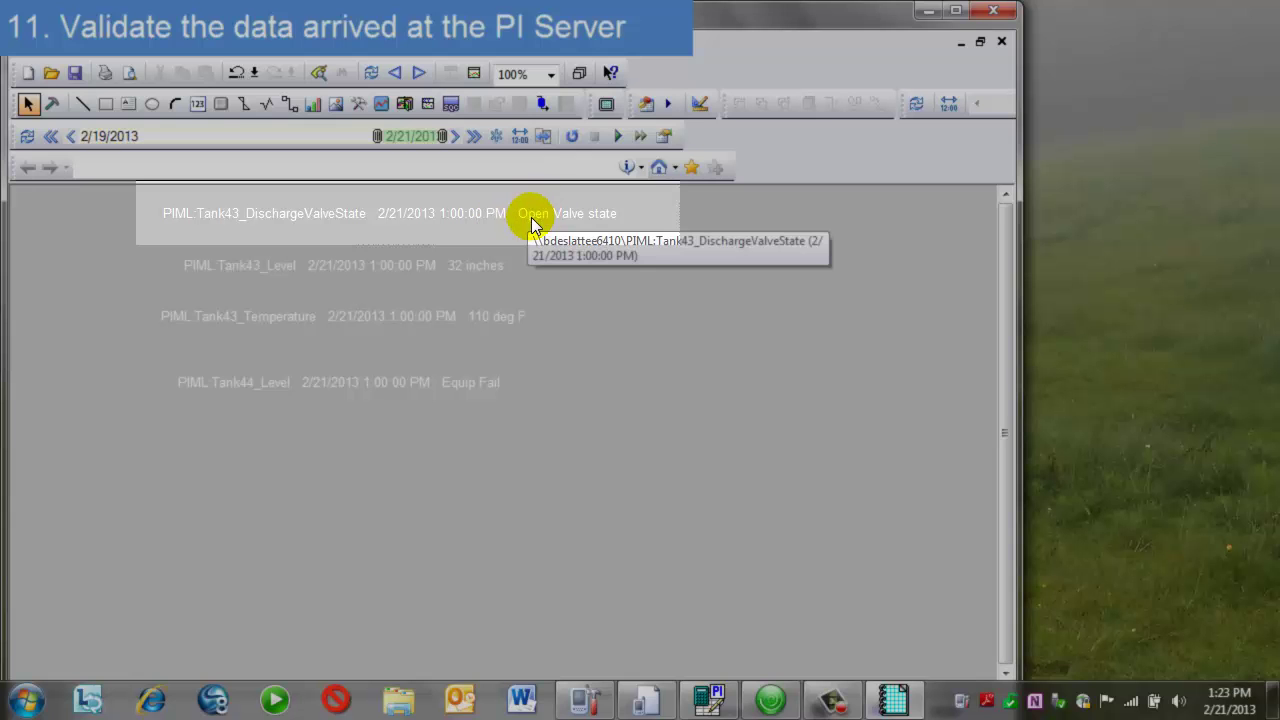